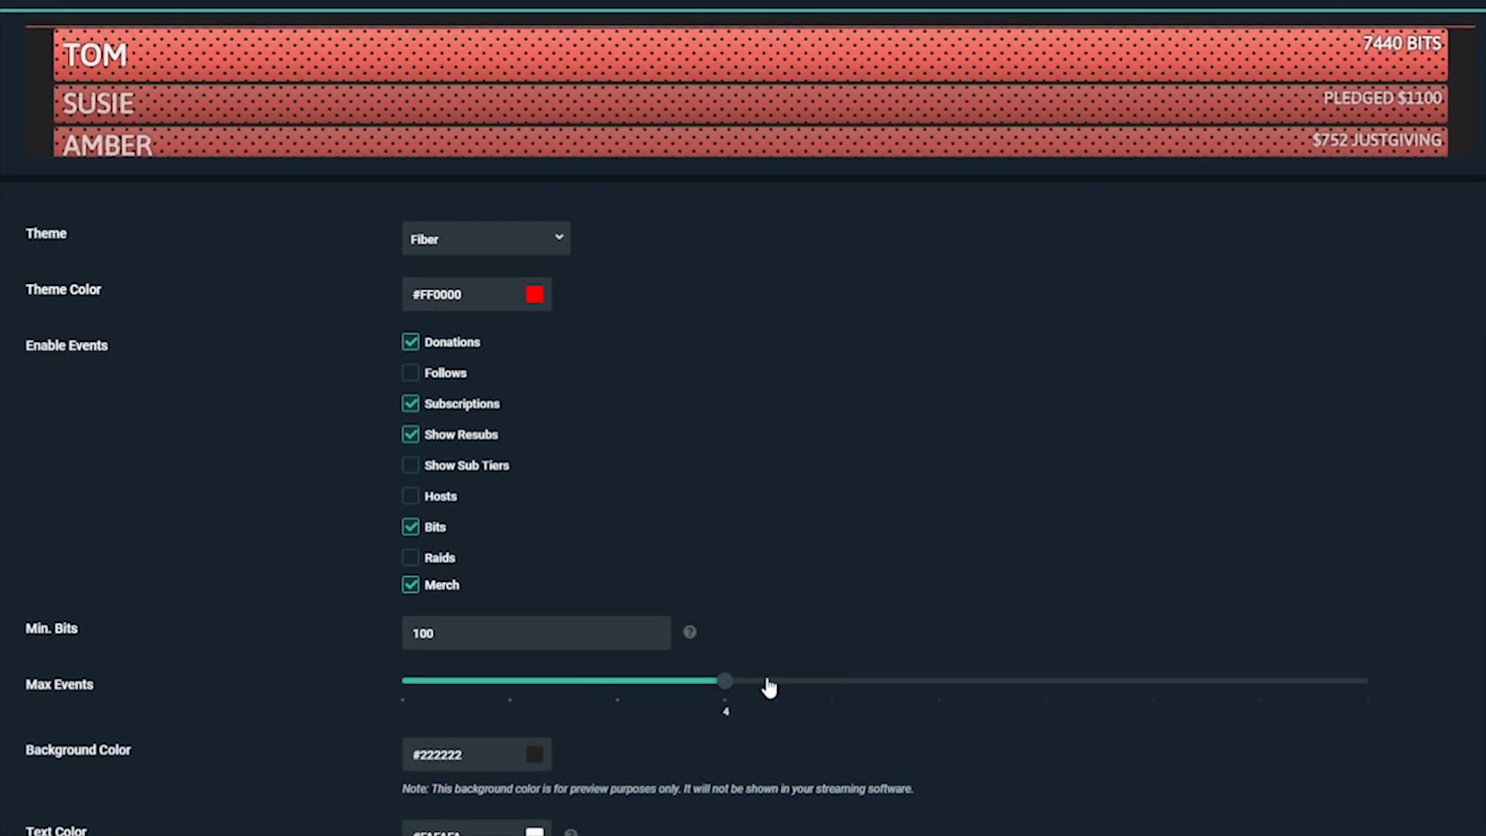
- Show up to 6 events in the Event List and set the theme colour to red
click(940, 681)
scroll(898, 619, up, 1)
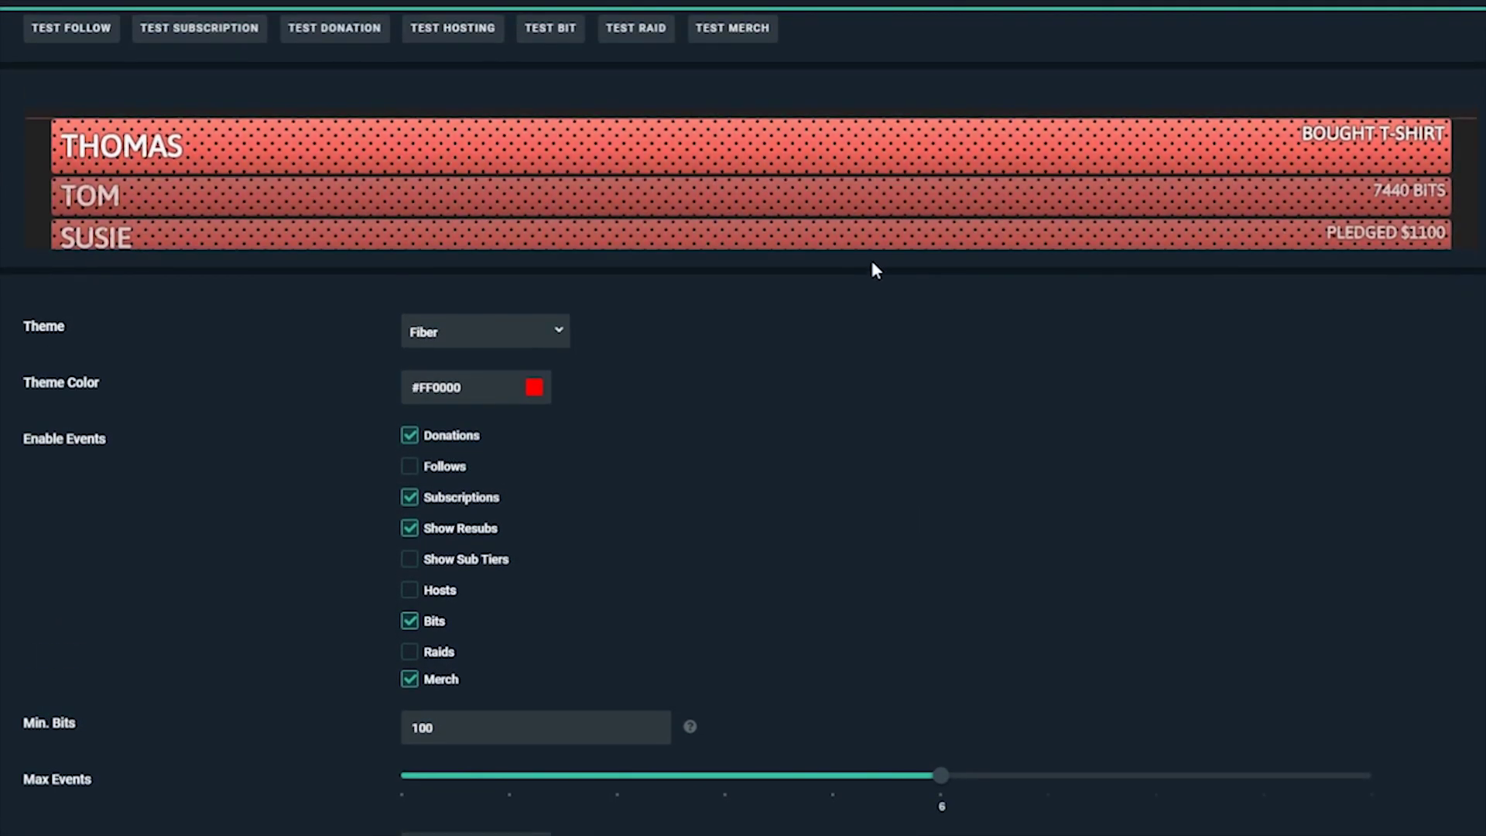
scroll(880, 468, down, 5)
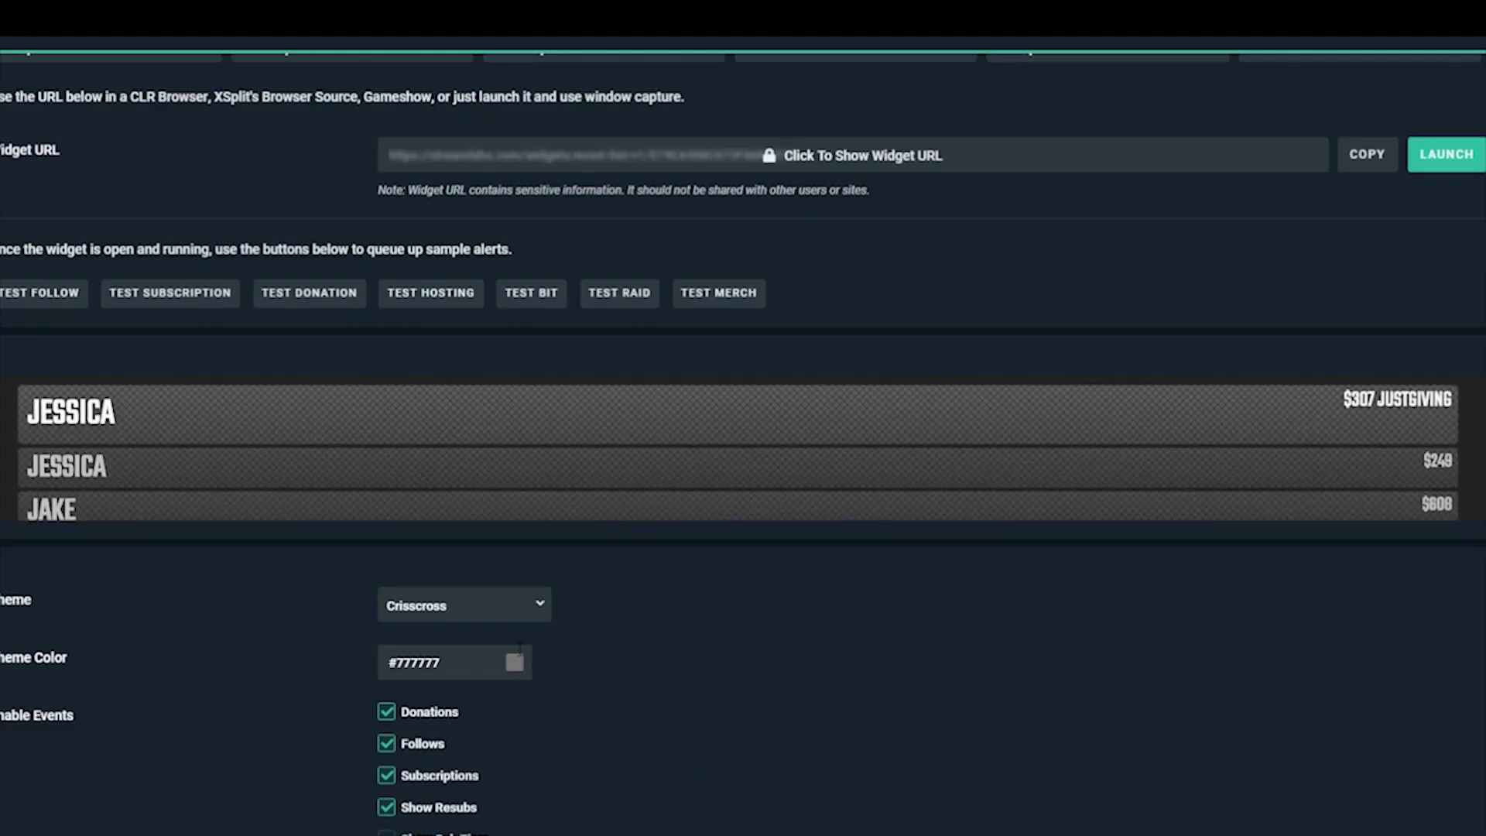
click(441, 662)
click(594, 718)
click(615, 664)
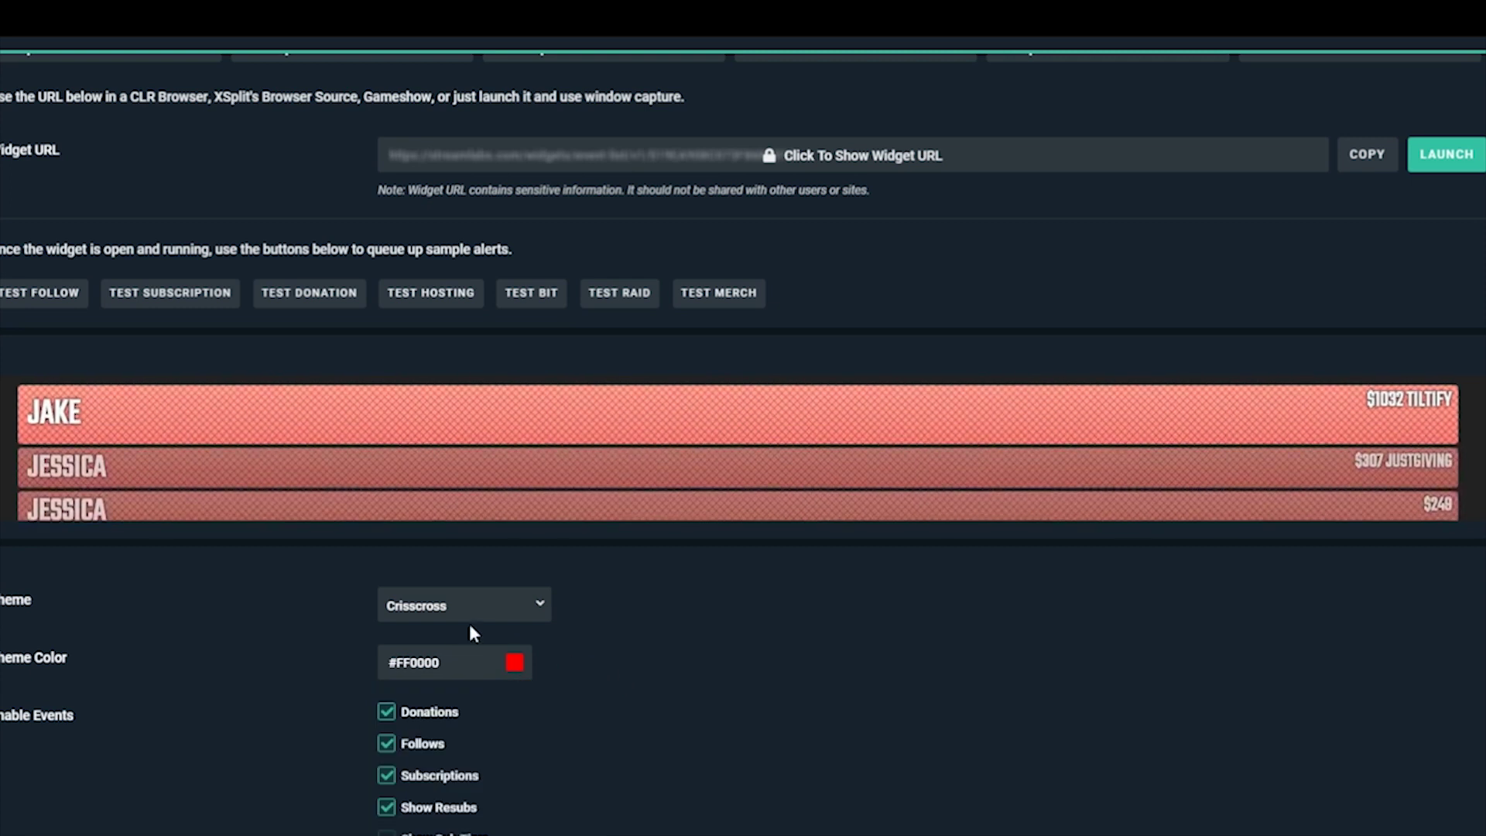
- Switch the widget to the Fiber theme and darken the theme colour to deep navy
click(489, 606)
click(465, 830)
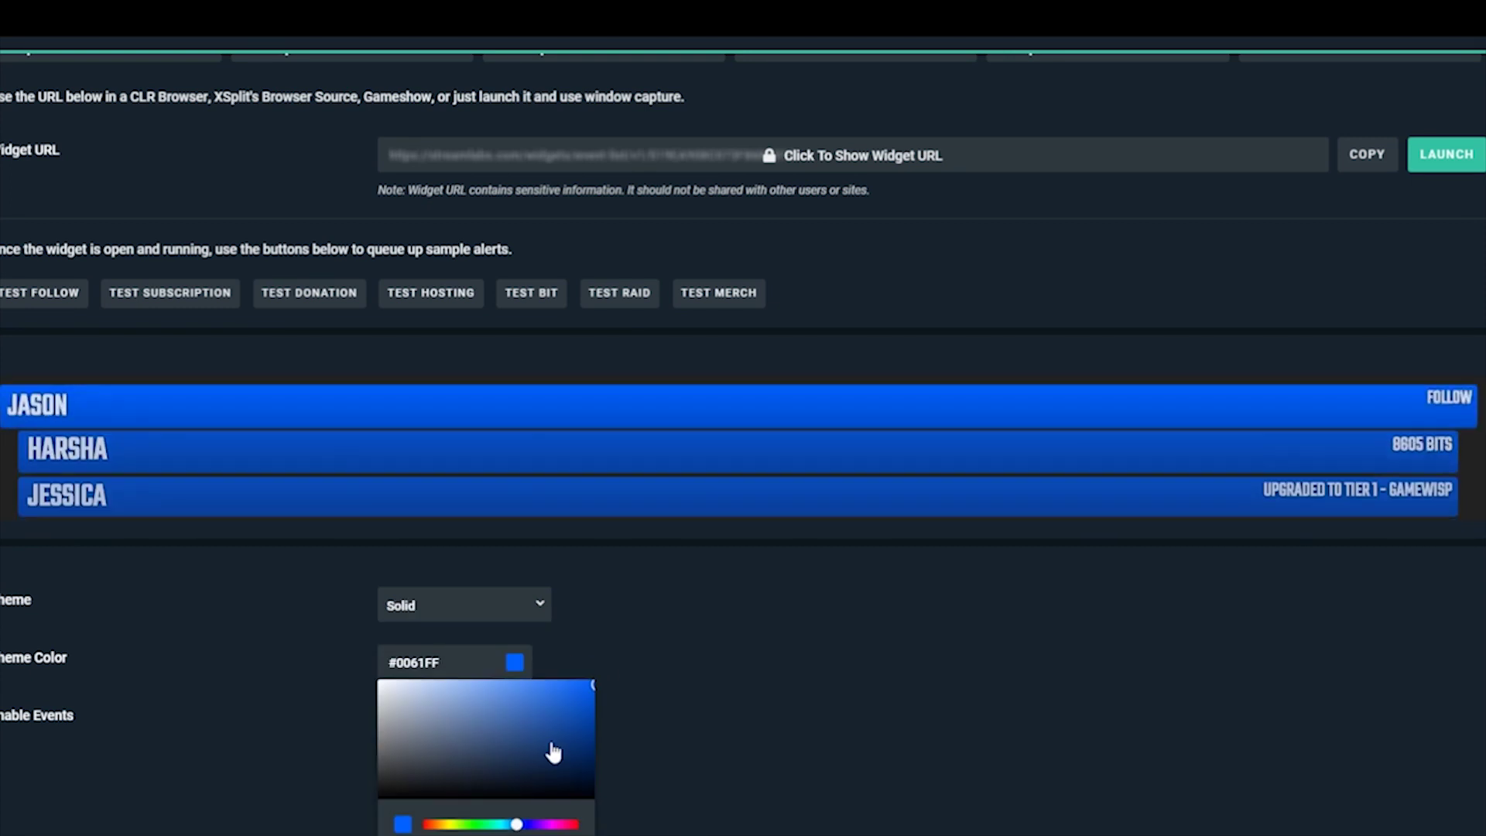
drag(550, 749, 662, 776)
click(613, 754)
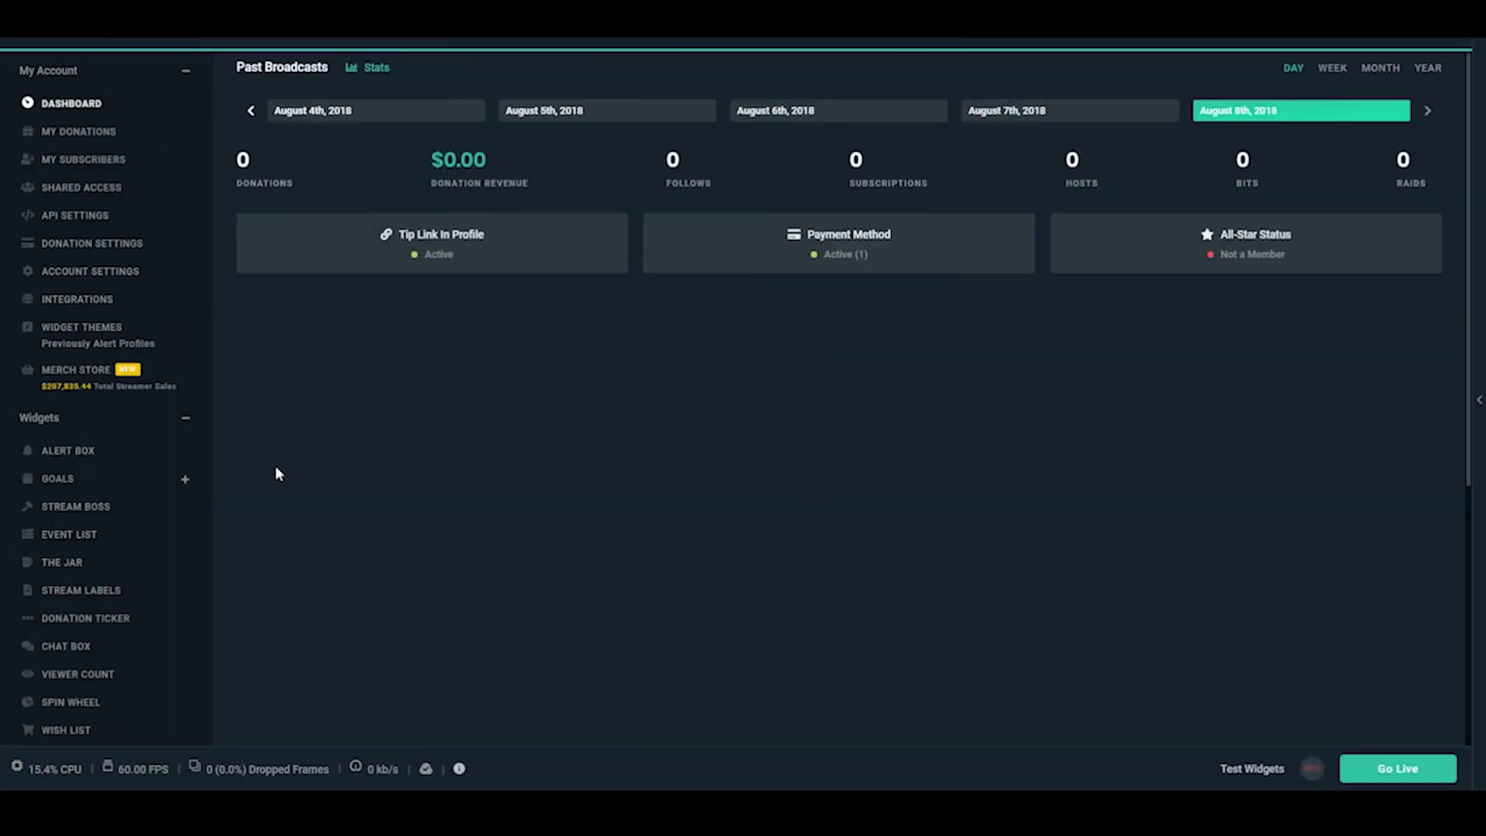
- Open the Event List widget settings and save them
click(61, 540)
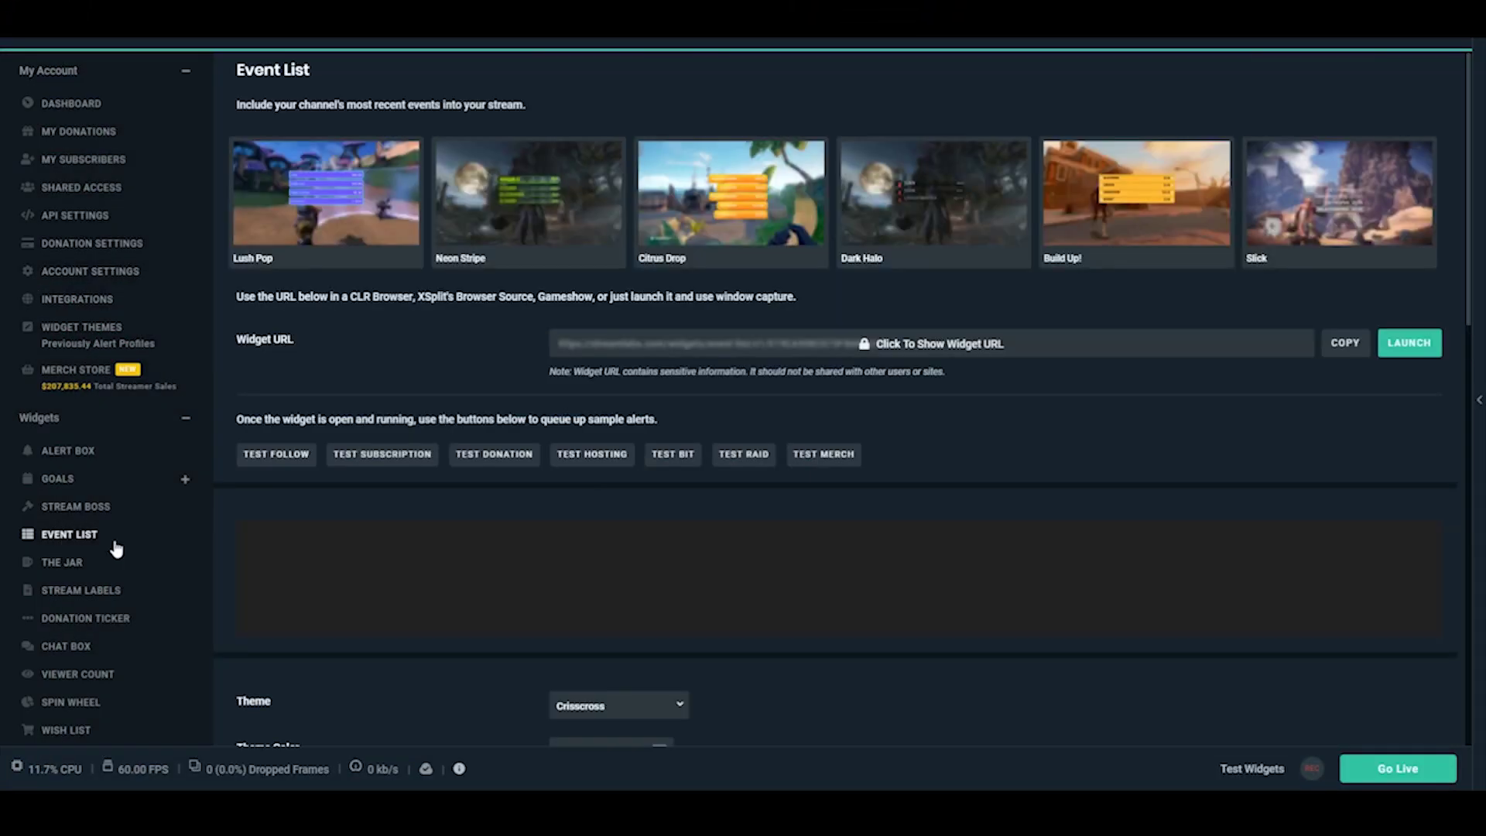
scroll(786, 609, down, 15)
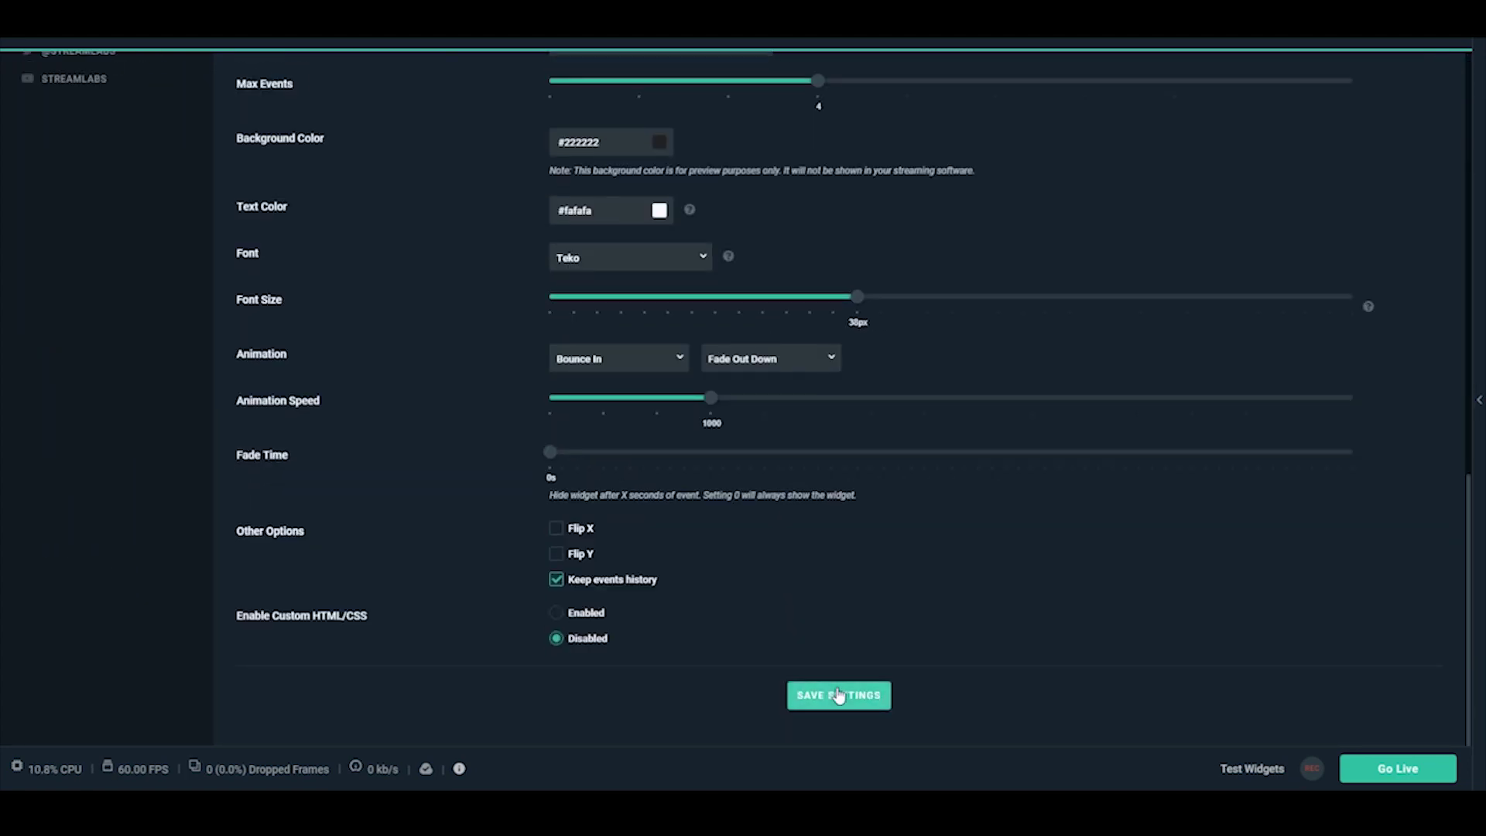
click(838, 695)
scroll(955, 615, up, 15)
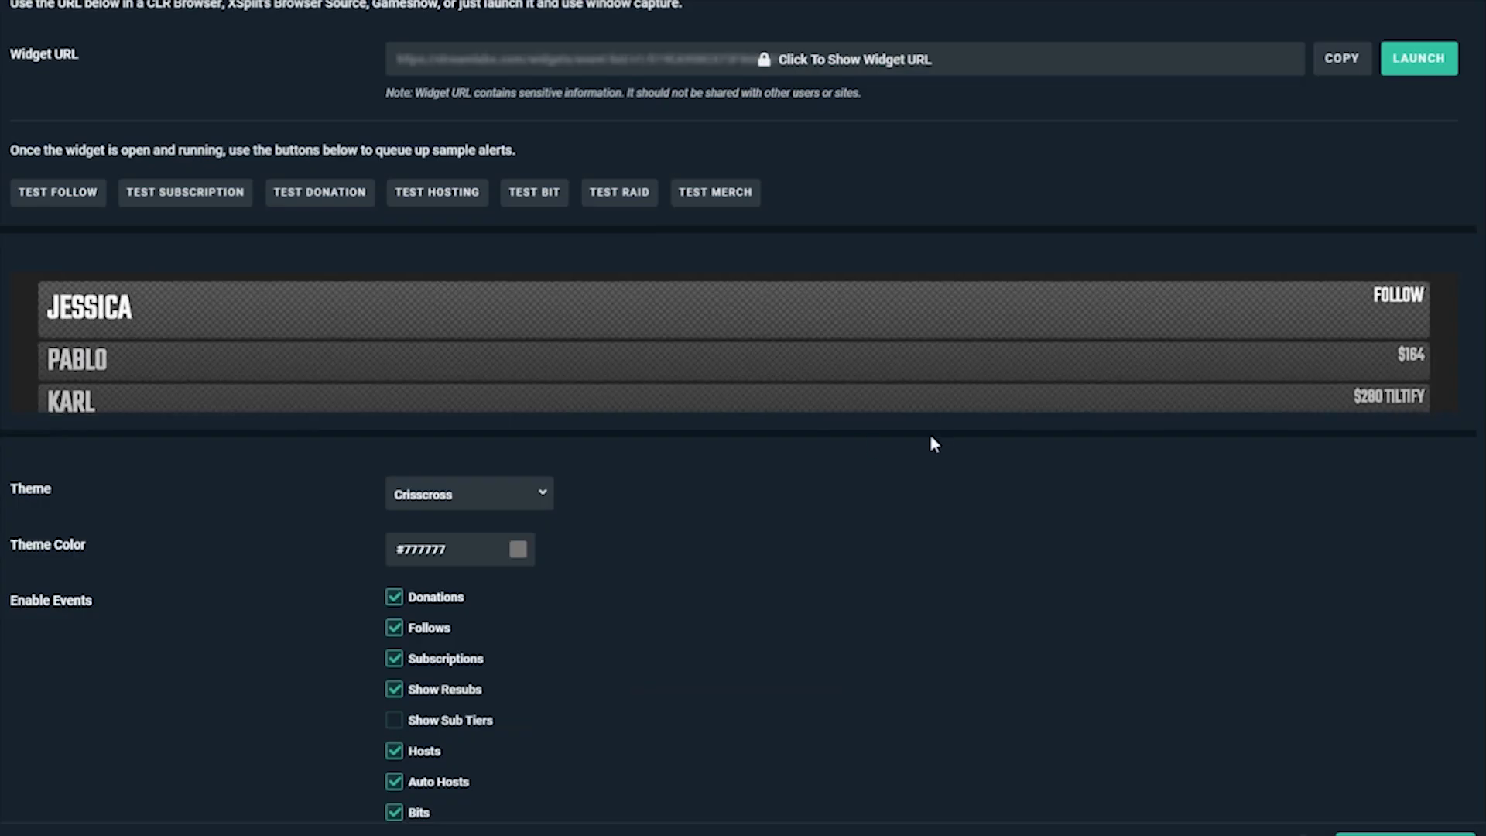
- Try the Carbon and Fiber themes, then settle on Retro with theme colour #FF0000
click(533, 497)
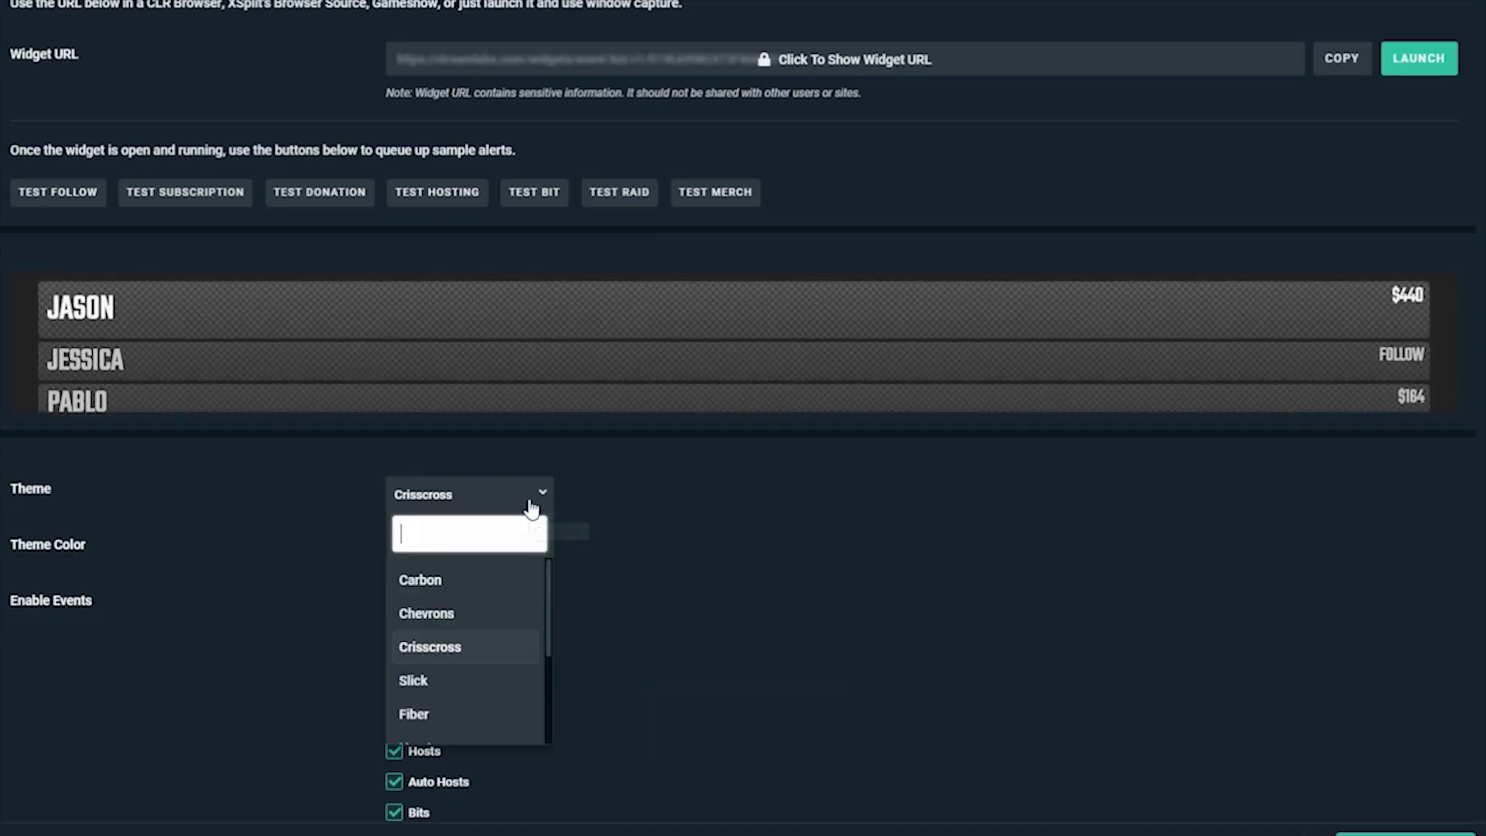
click(490, 581)
click(517, 509)
click(453, 713)
click(514, 503)
scroll(472, 673, down, 2)
click(471, 655)
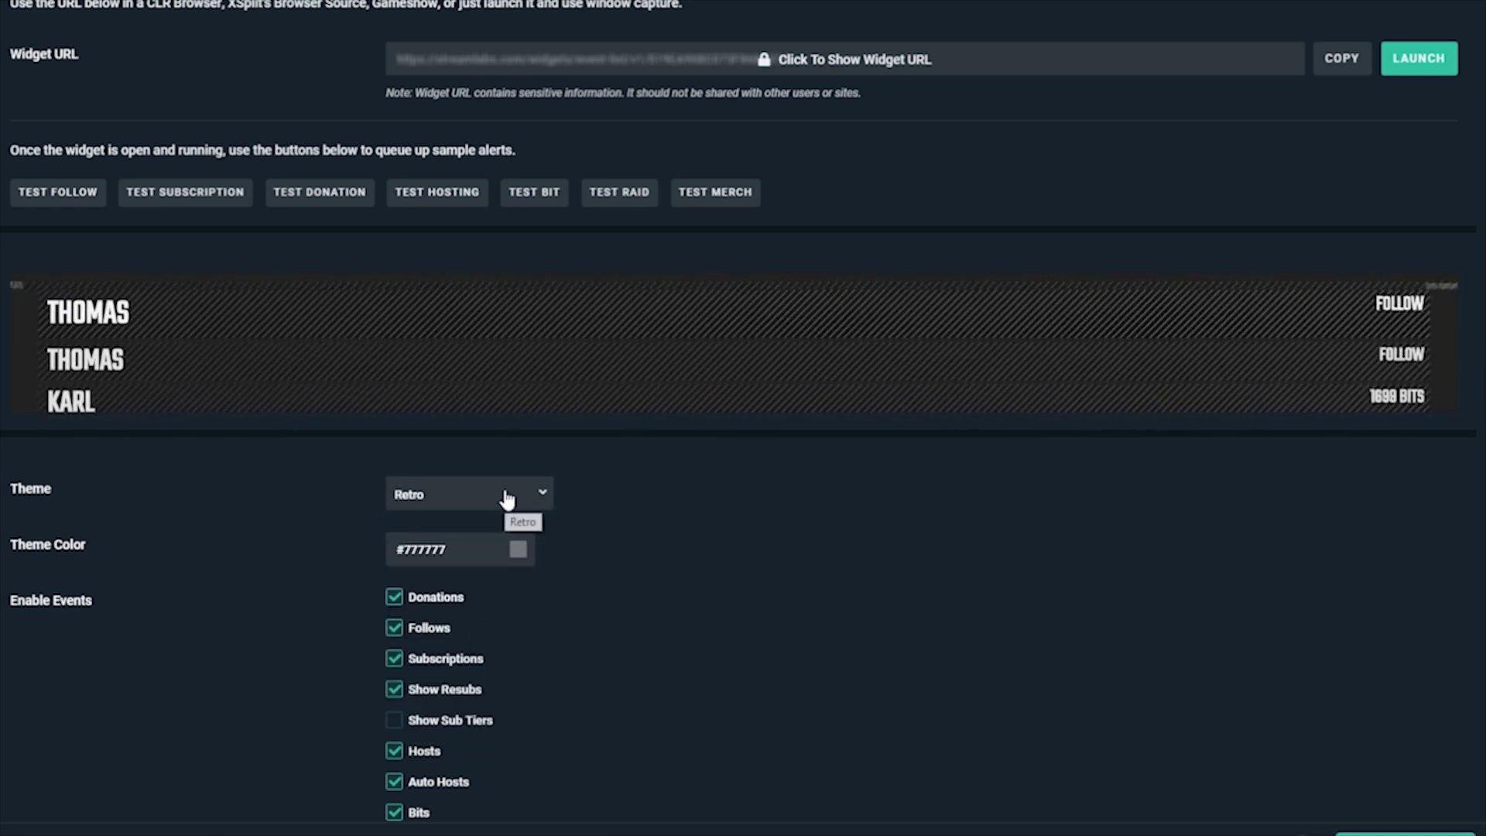
click(518, 549)
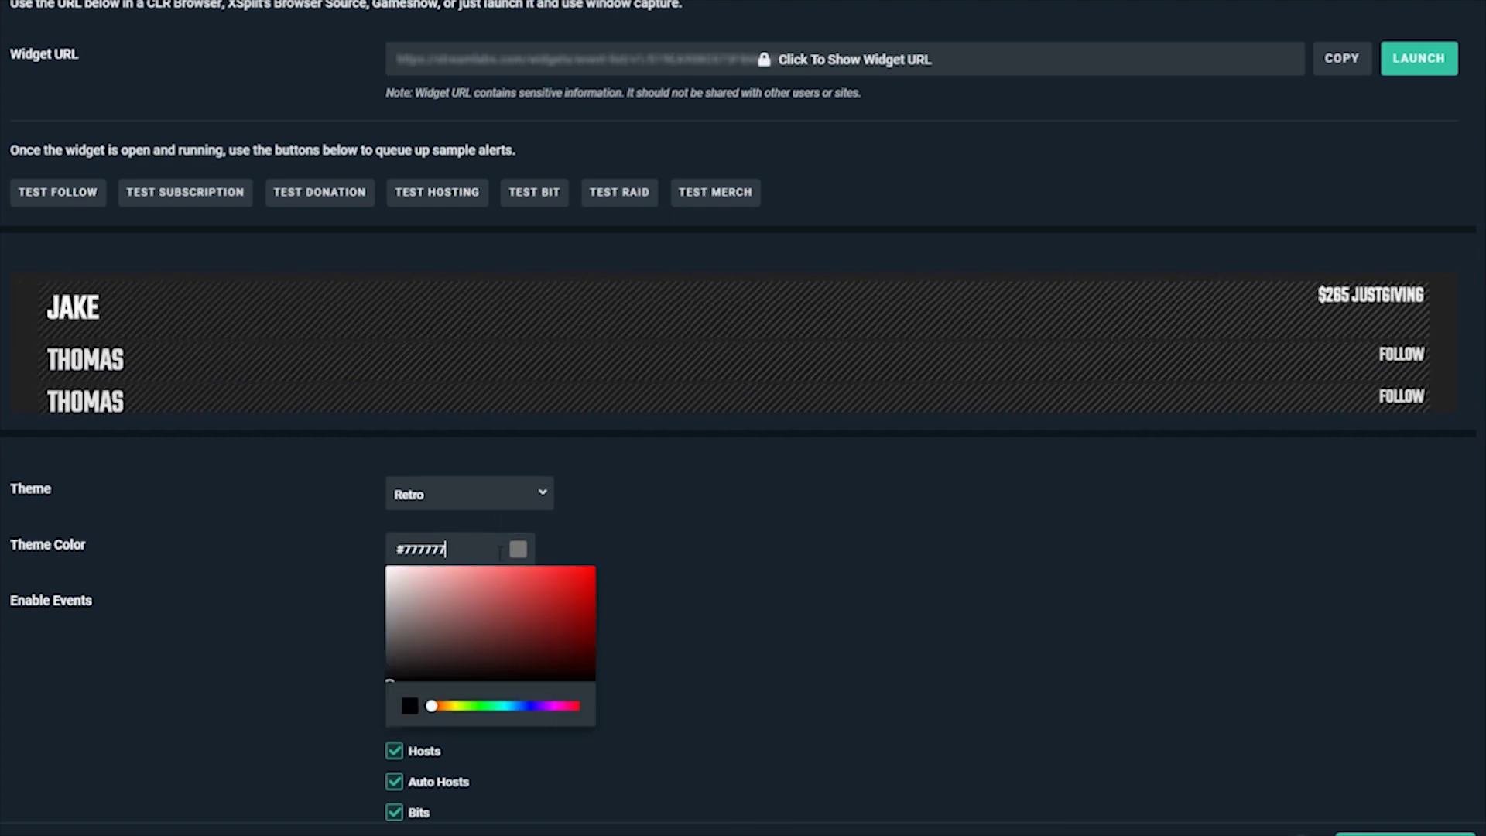
click(594, 570)
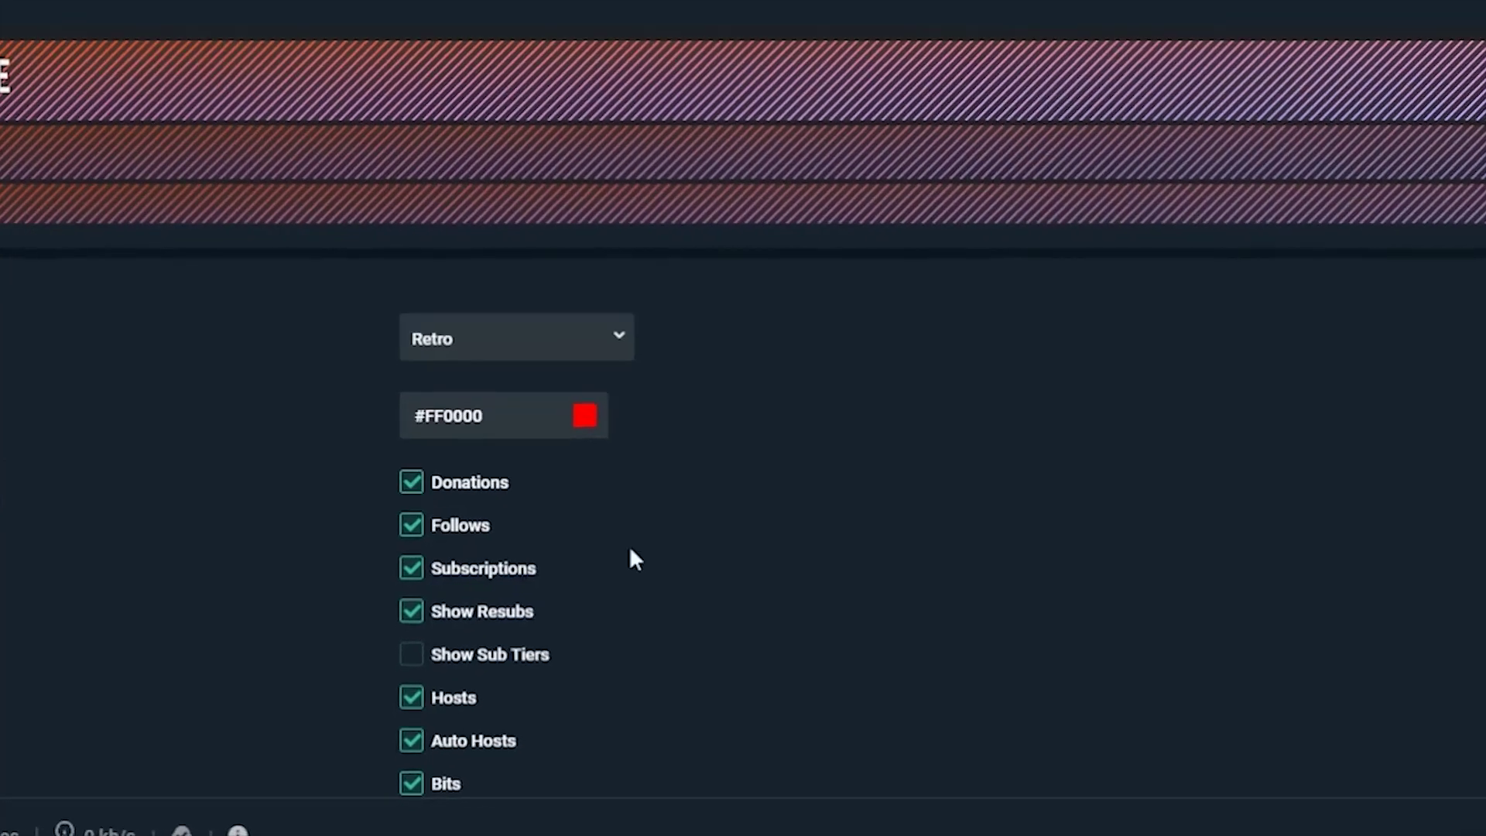
- Hide follow events, keep bits with a 100 minimum, and cap Max Events at 3
scroll(724, 497, down, 5)
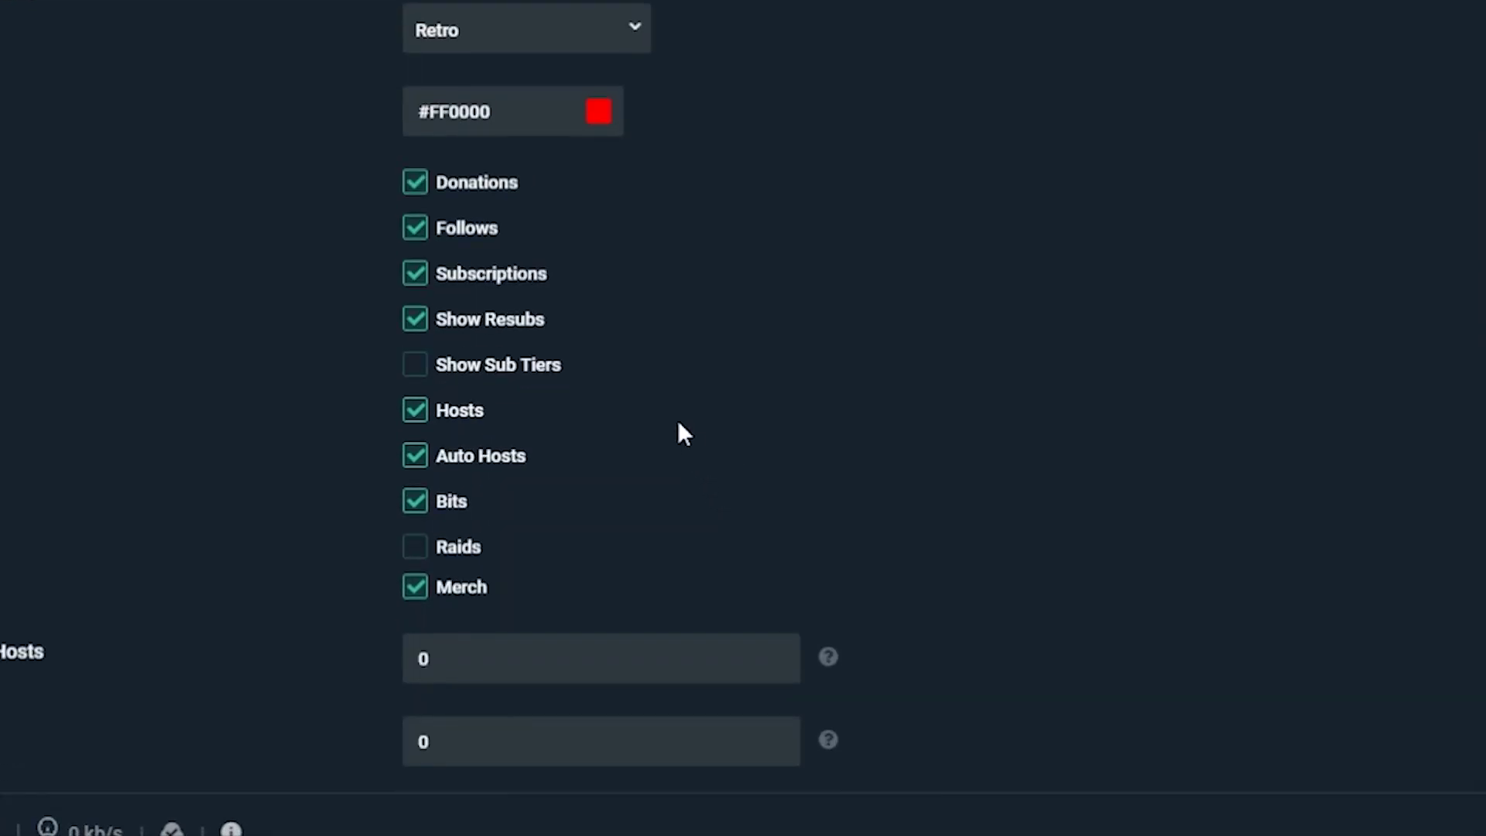
click(411, 231)
click(433, 513)
click(431, 517)
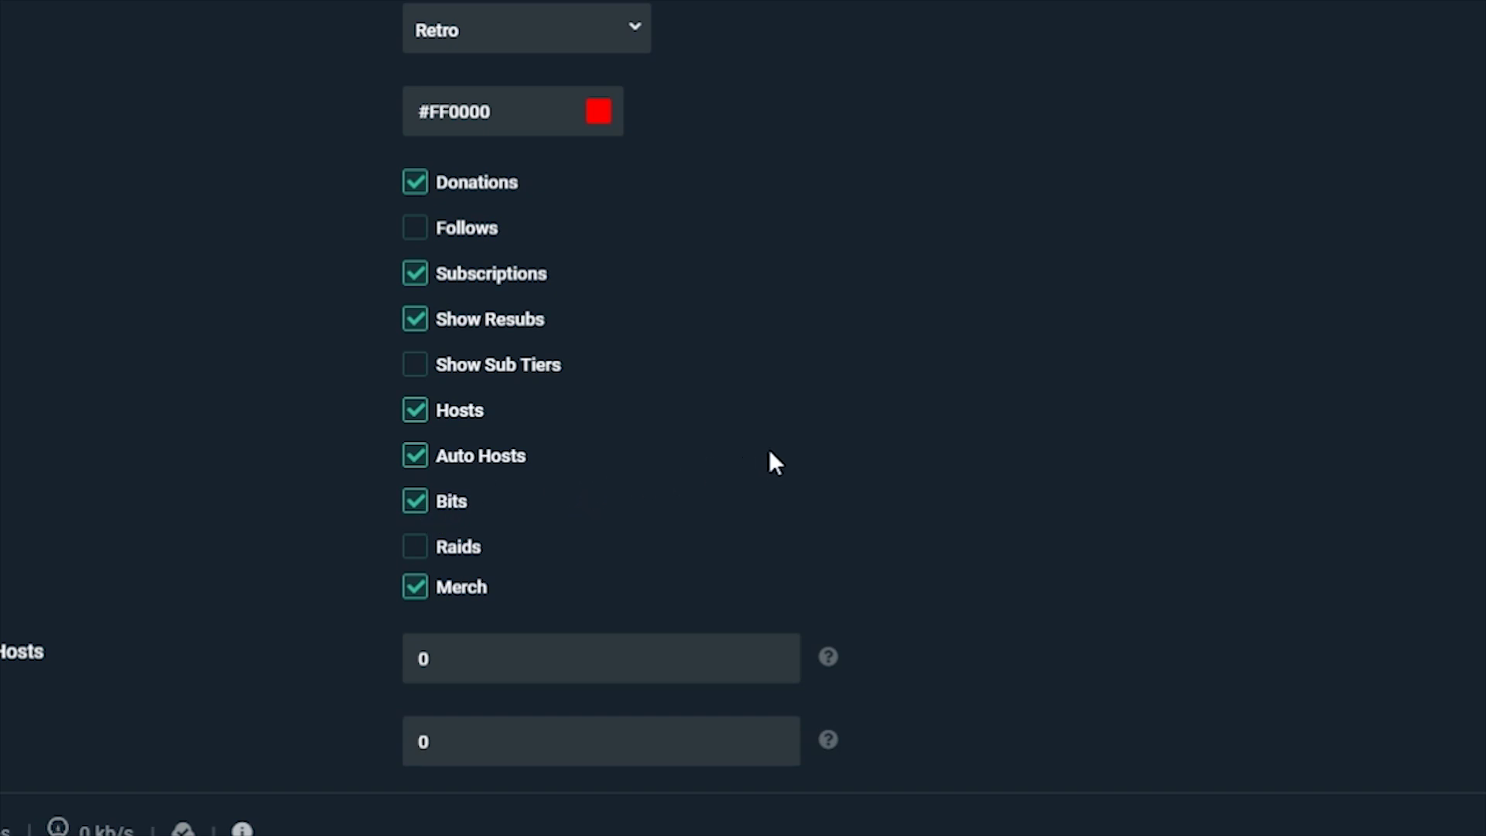
scroll(949, 452, down, 5)
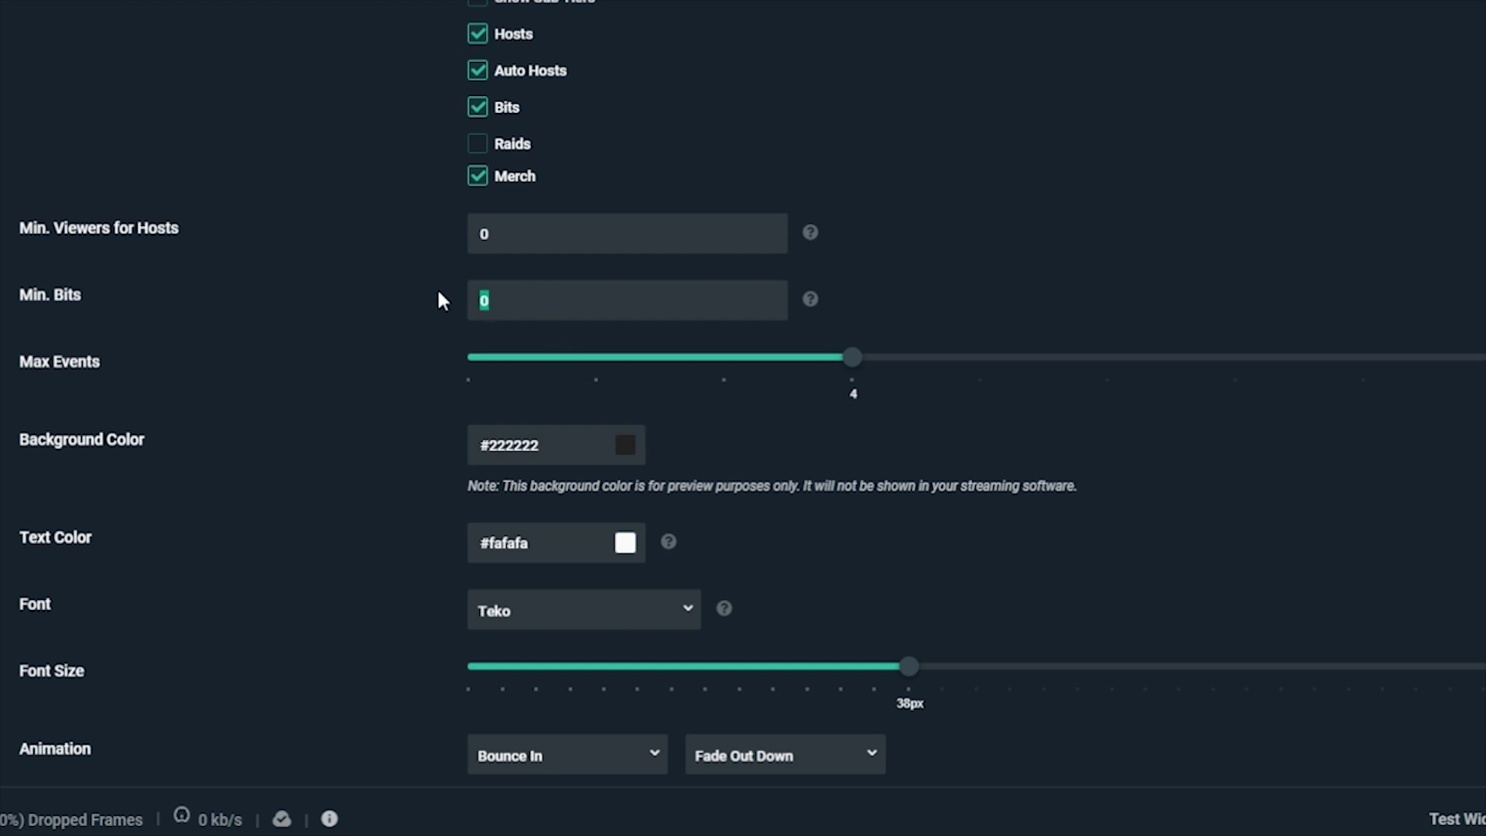
text(100)
scroll(1037, 283, down, 3)
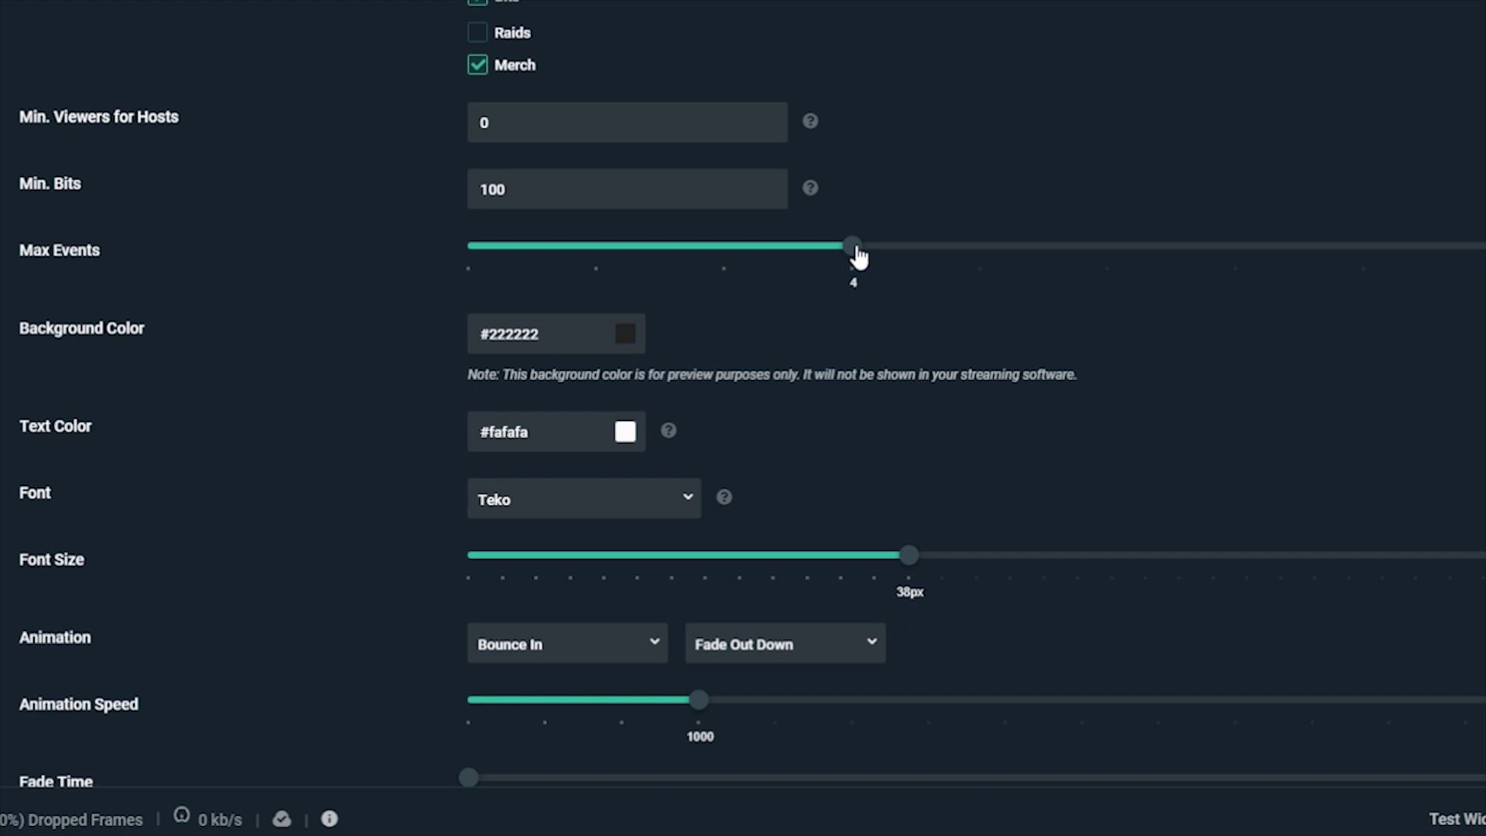
drag(1030, 249, 852, 267)
- Set the Event List background colour to black #000000
click(614, 347)
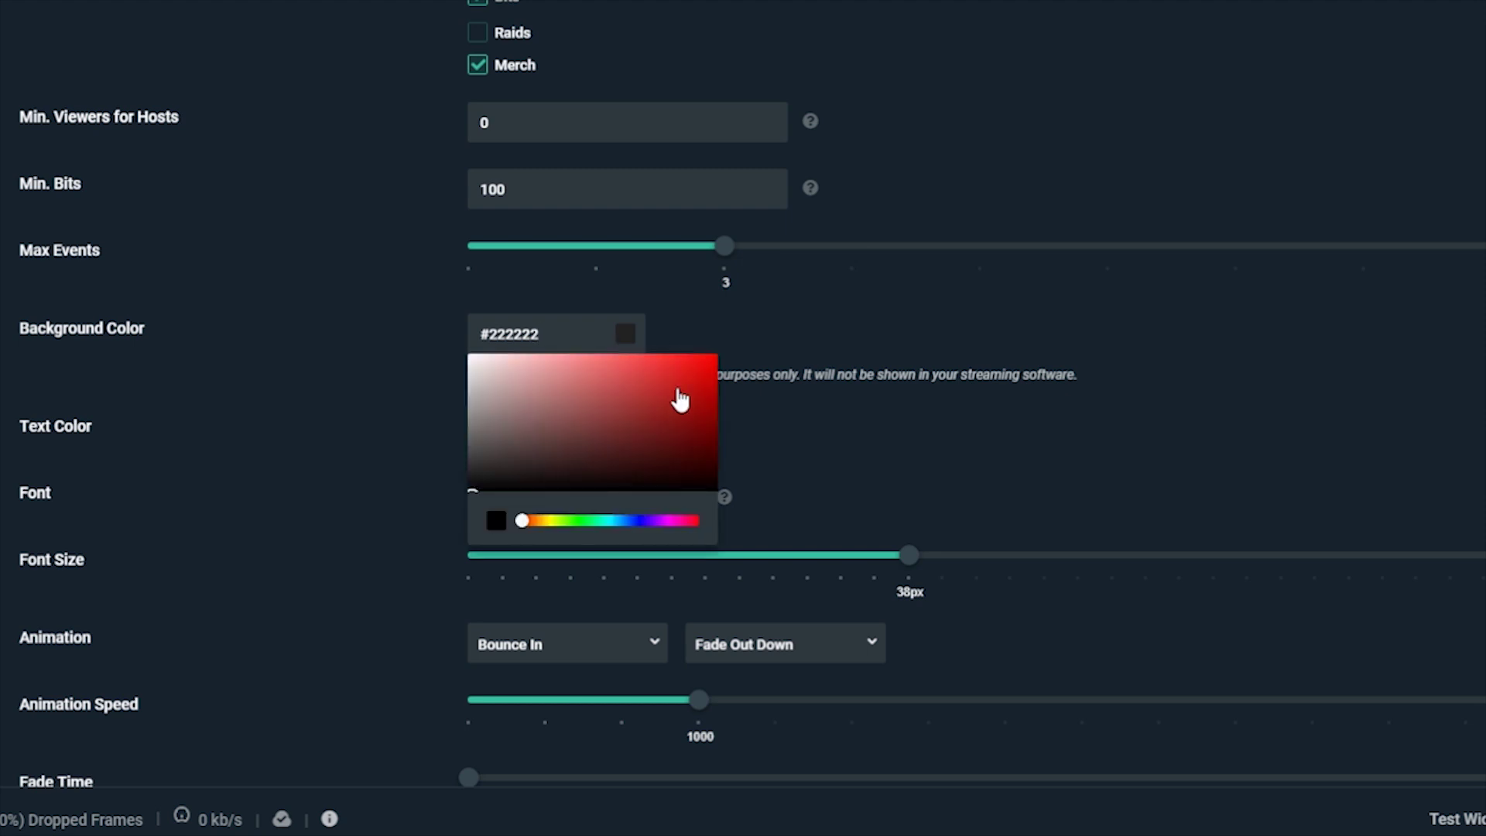
click(635, 397)
click(593, 410)
click(596, 521)
click(587, 384)
click(646, 418)
click(539, 520)
click(520, 521)
drag(537, 474, 434, 520)
click(776, 441)
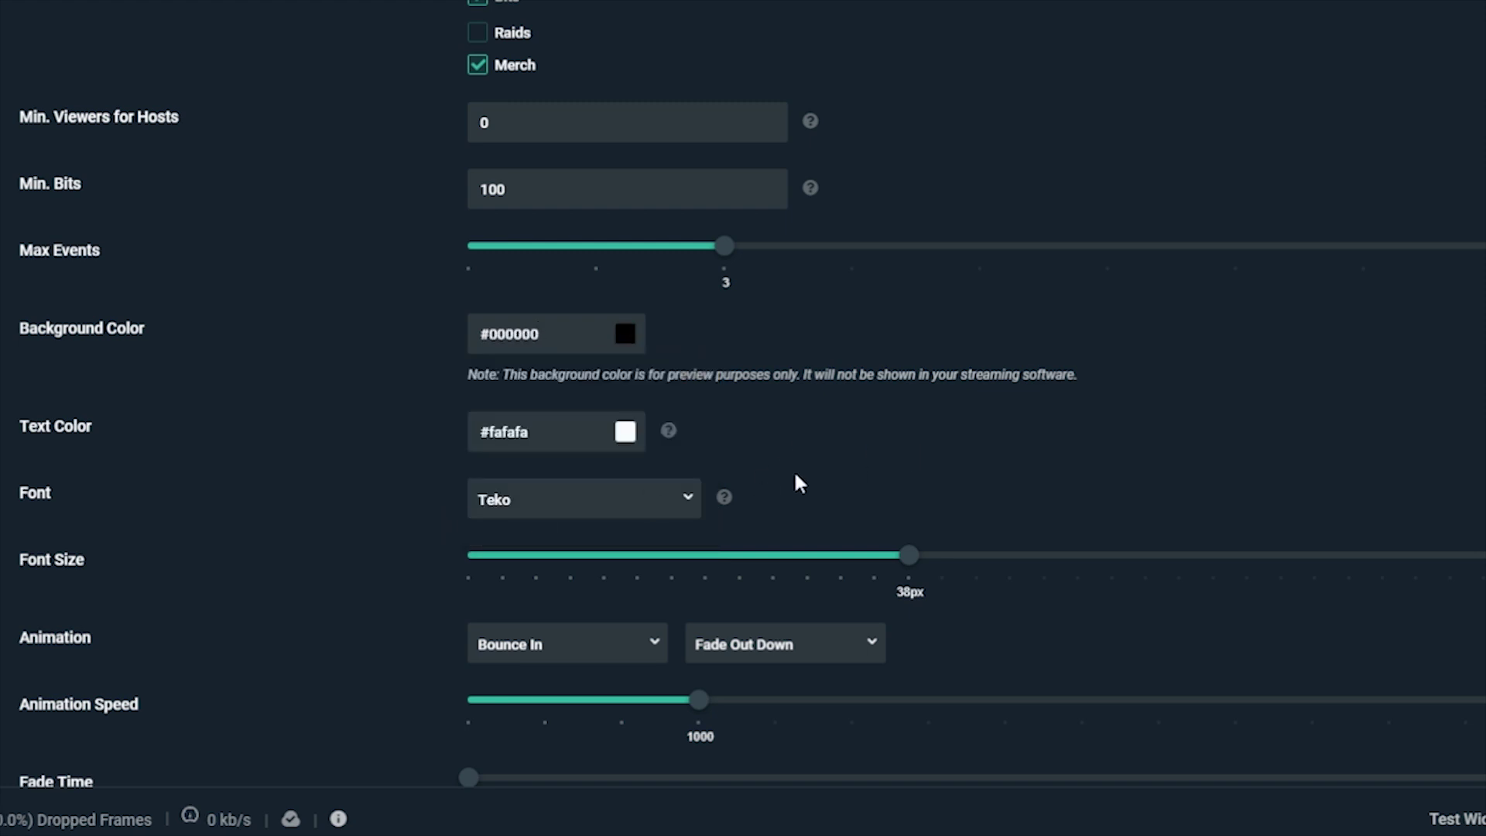
- Set the Event List text colour to pure white #FFFFFF
click(541, 432)
click(567, 490)
click(481, 485)
drag(481, 485, 467, 442)
click(542, 431)
click(623, 617)
click(530, 616)
click(552, 619)
click(448, 436)
click(685, 499)
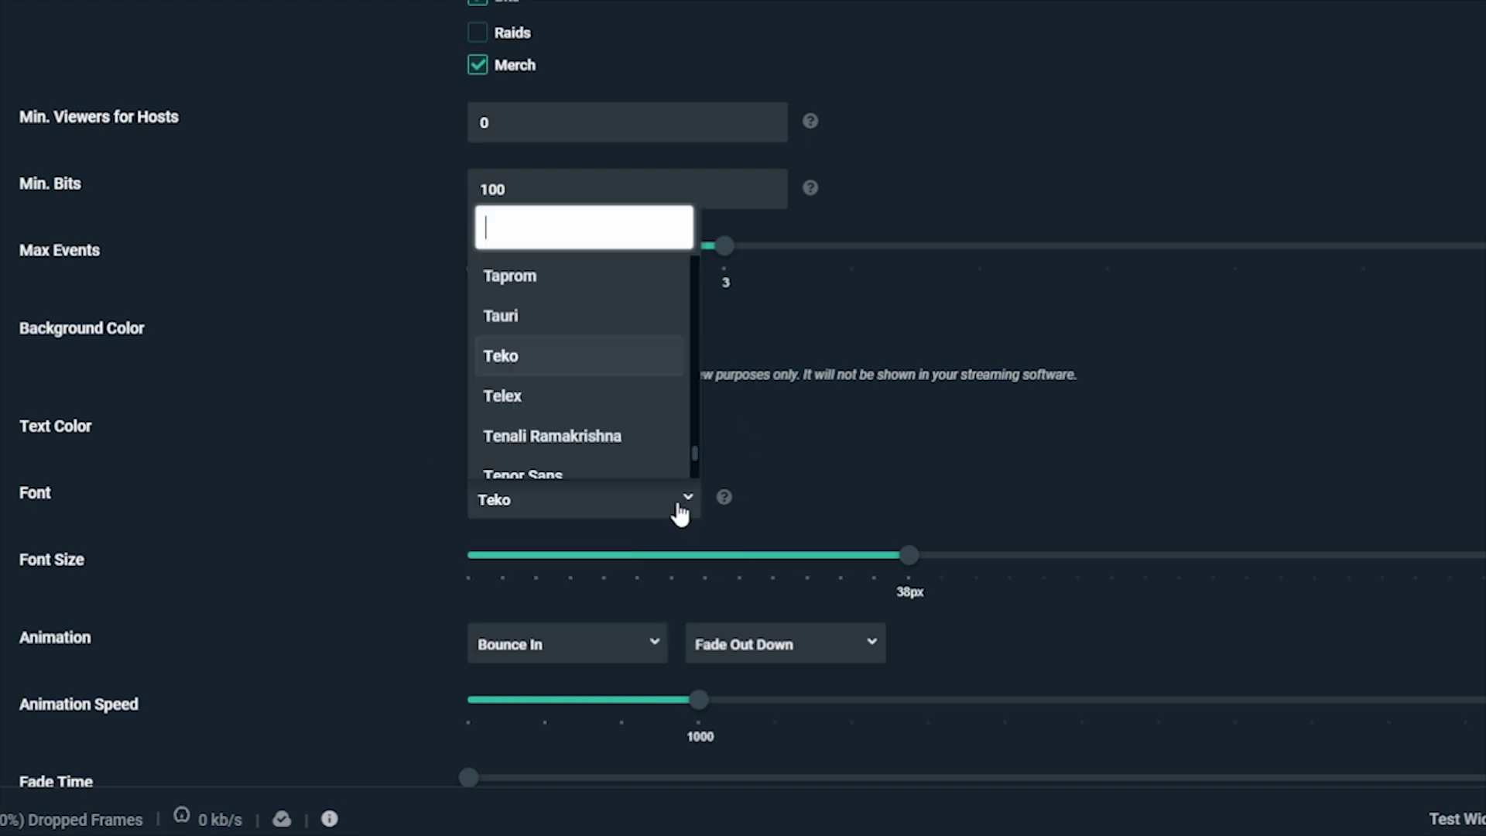
- Switch the Event List font to Tenali Ramakrishna
click(602, 438)
scroll(986, 487, up, 10)
scroll(986, 488, down, 2)
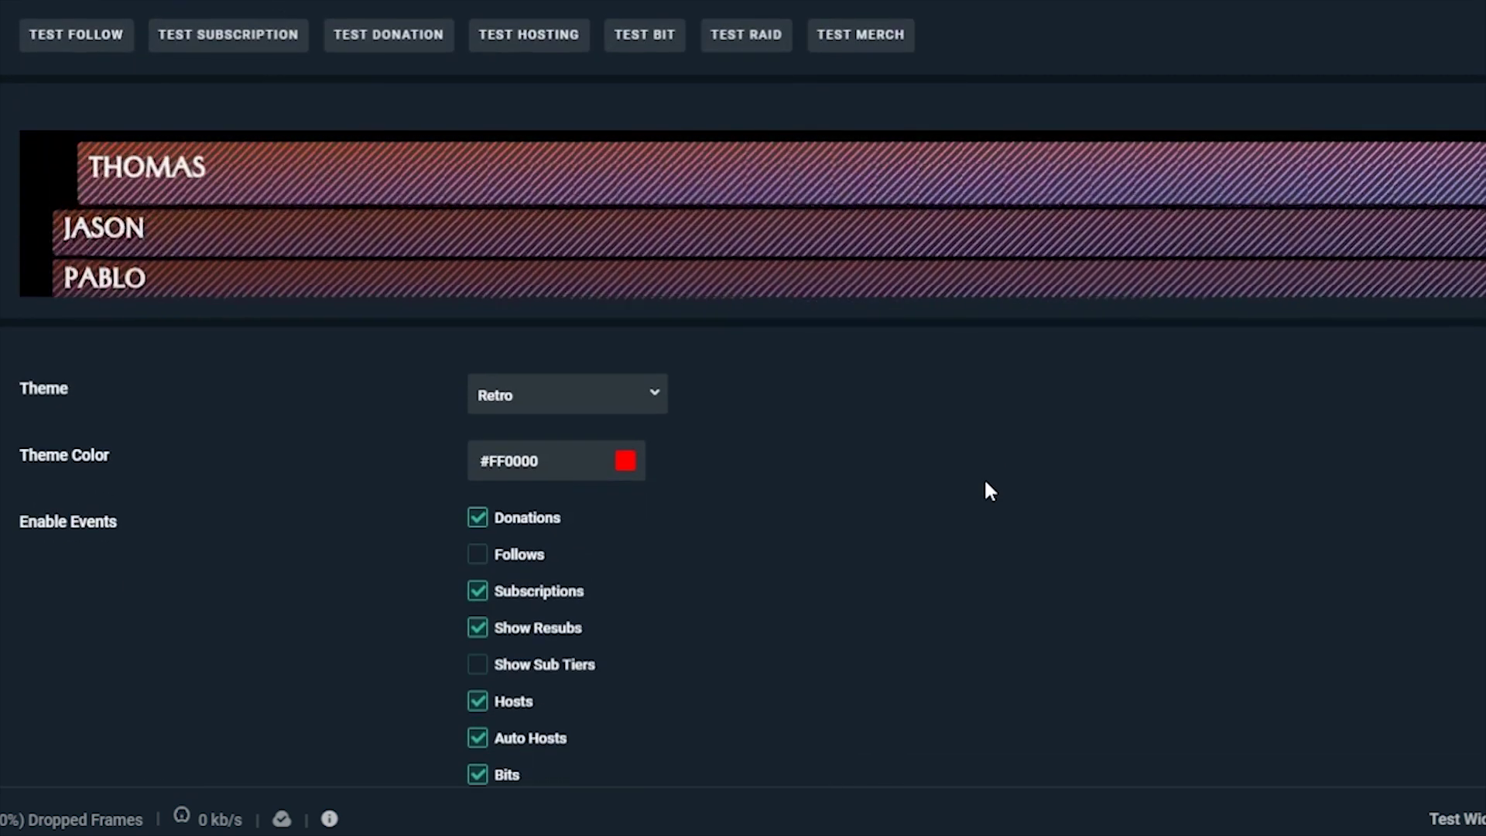
scroll(742, 534, down, 8)
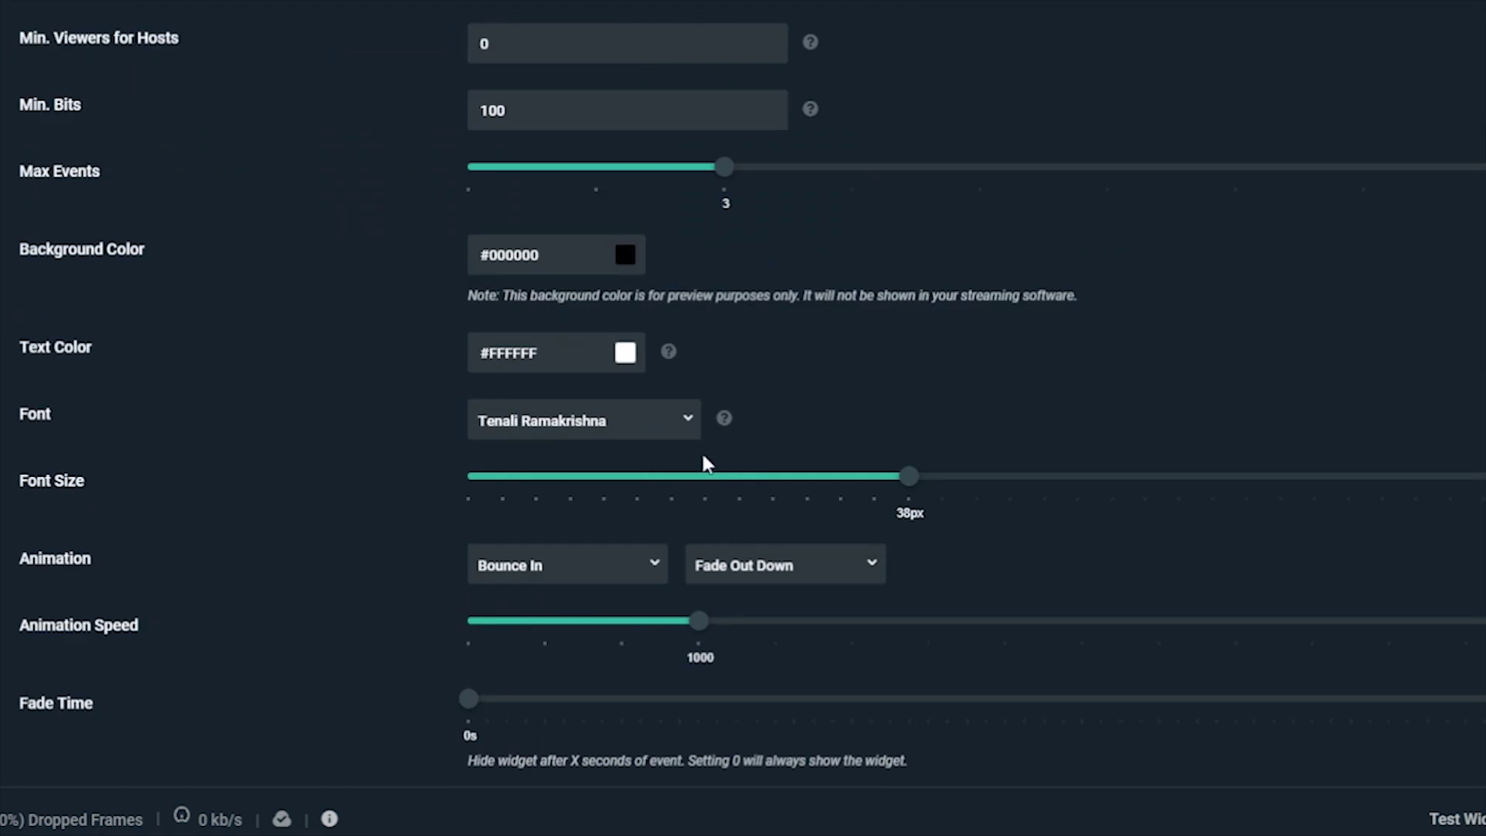
scroll(704, 464, down, 3)
- Review the entrance and exit animation lists, keeping Bounce In and Fade Out Down
click(640, 344)
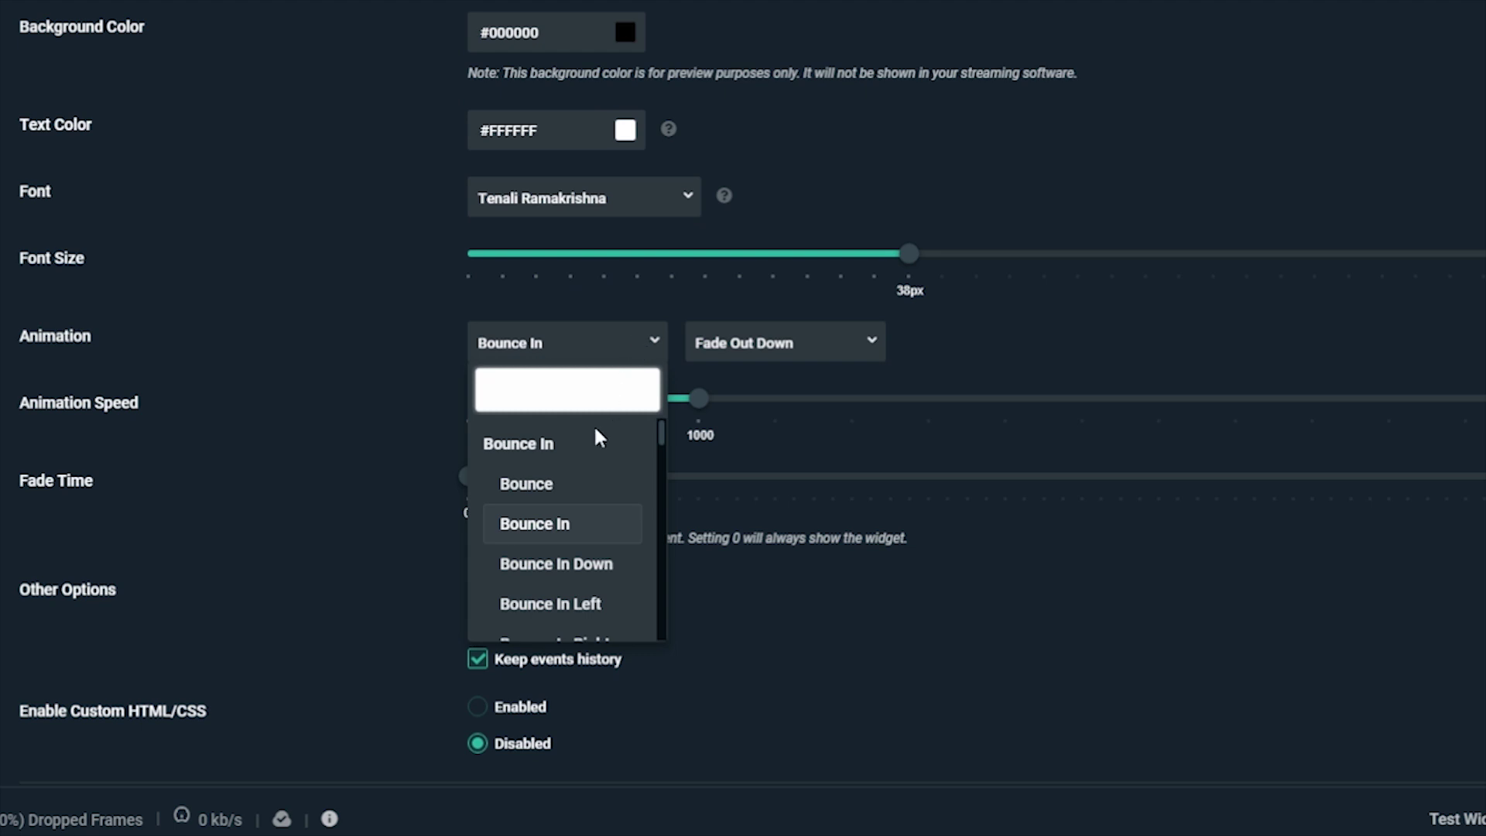
scroll(573, 480, down, 20)
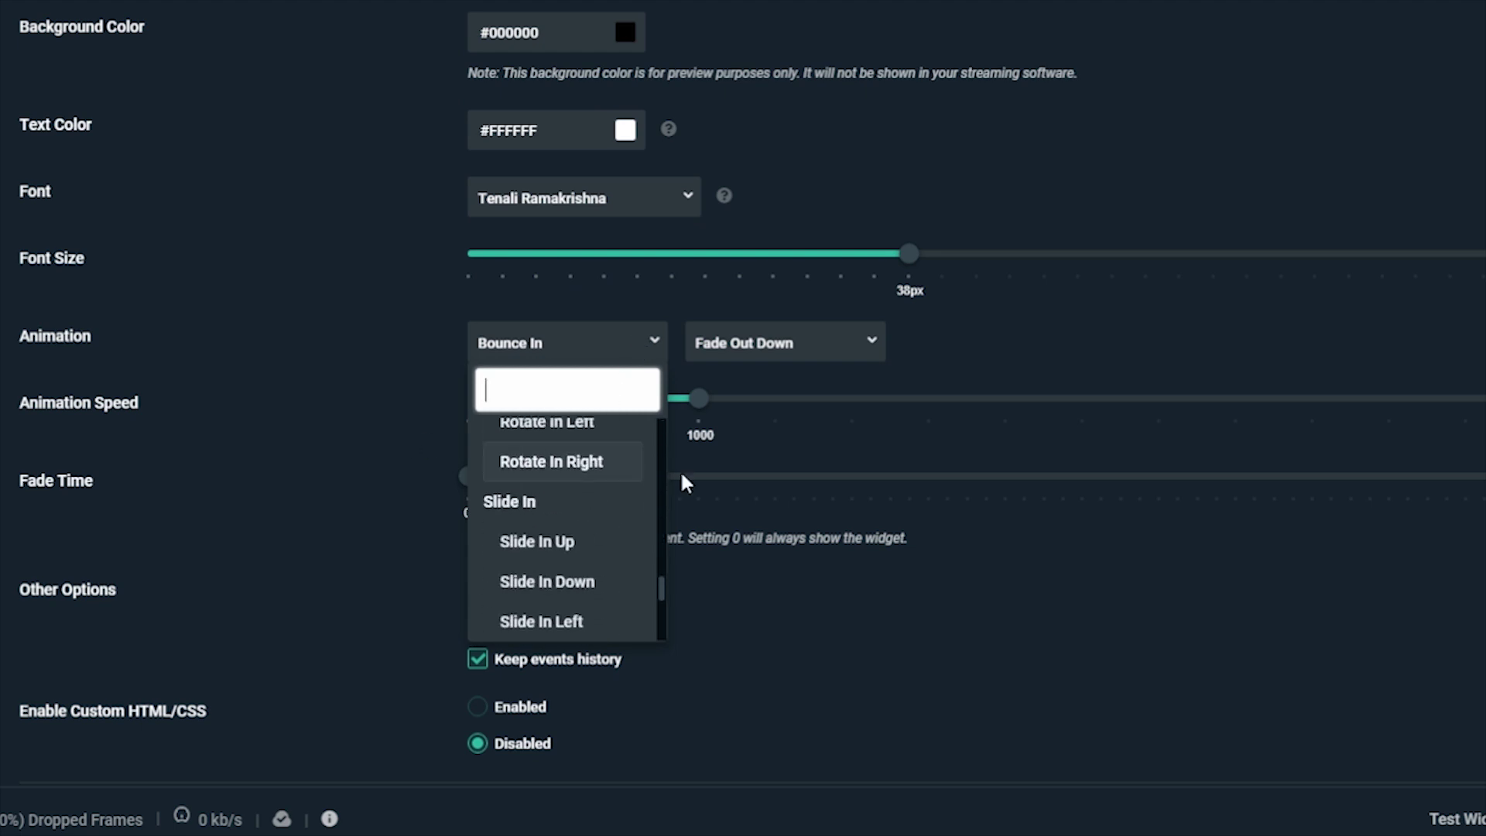
click(820, 345)
scroll(826, 468, down, 10)
scroll(826, 479, up, 10)
scroll(826, 488, up, 2)
click(682, 402)
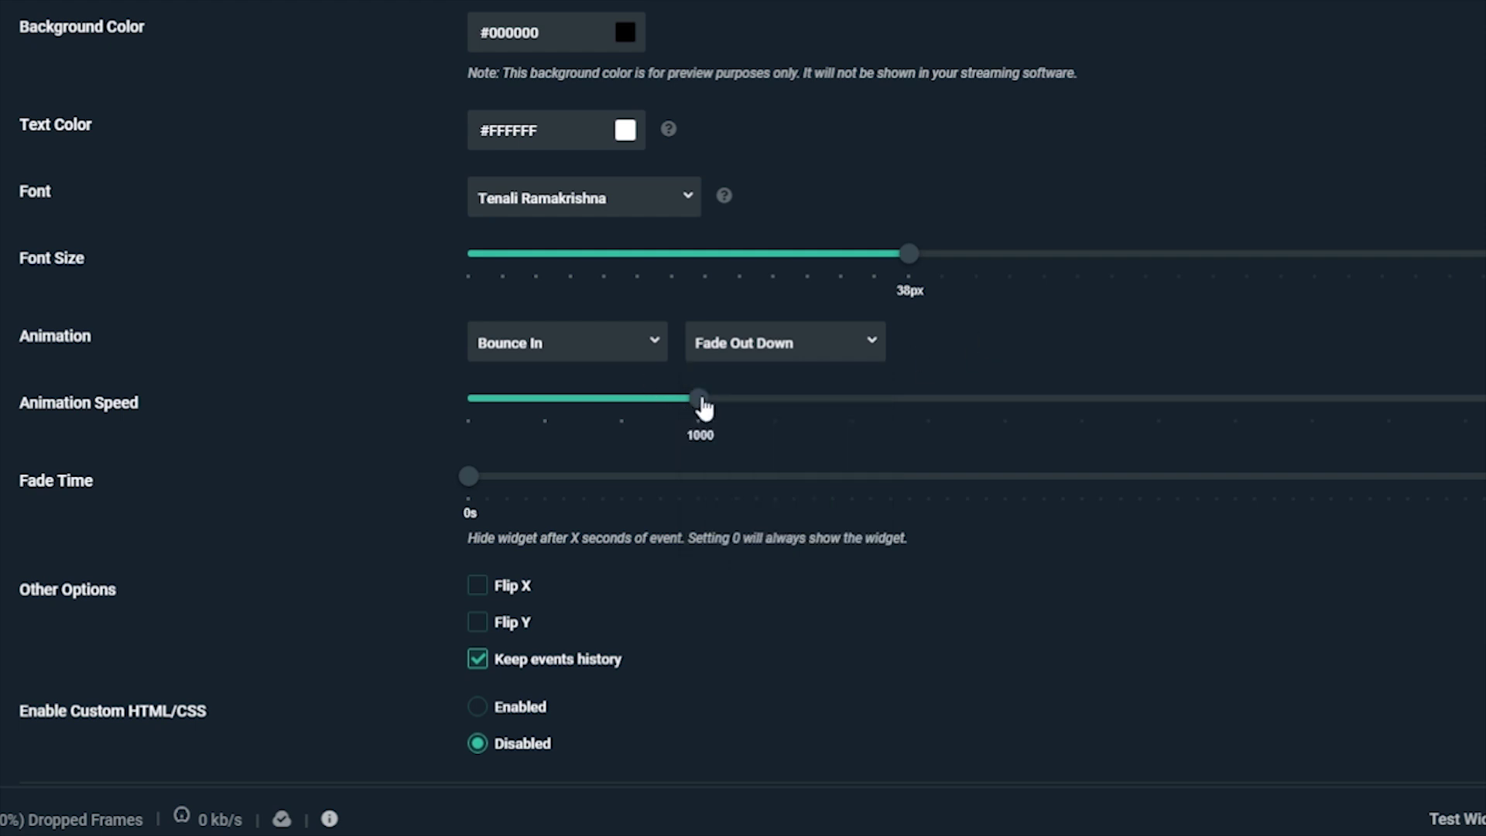
drag(701, 402, 1106, 377)
- Raise the animation speed from 250 to 500 and check the preview
scroll(1118, 356, up, 3)
scroll(1122, 323, up, 10)
scroll(1116, 298, down, 3)
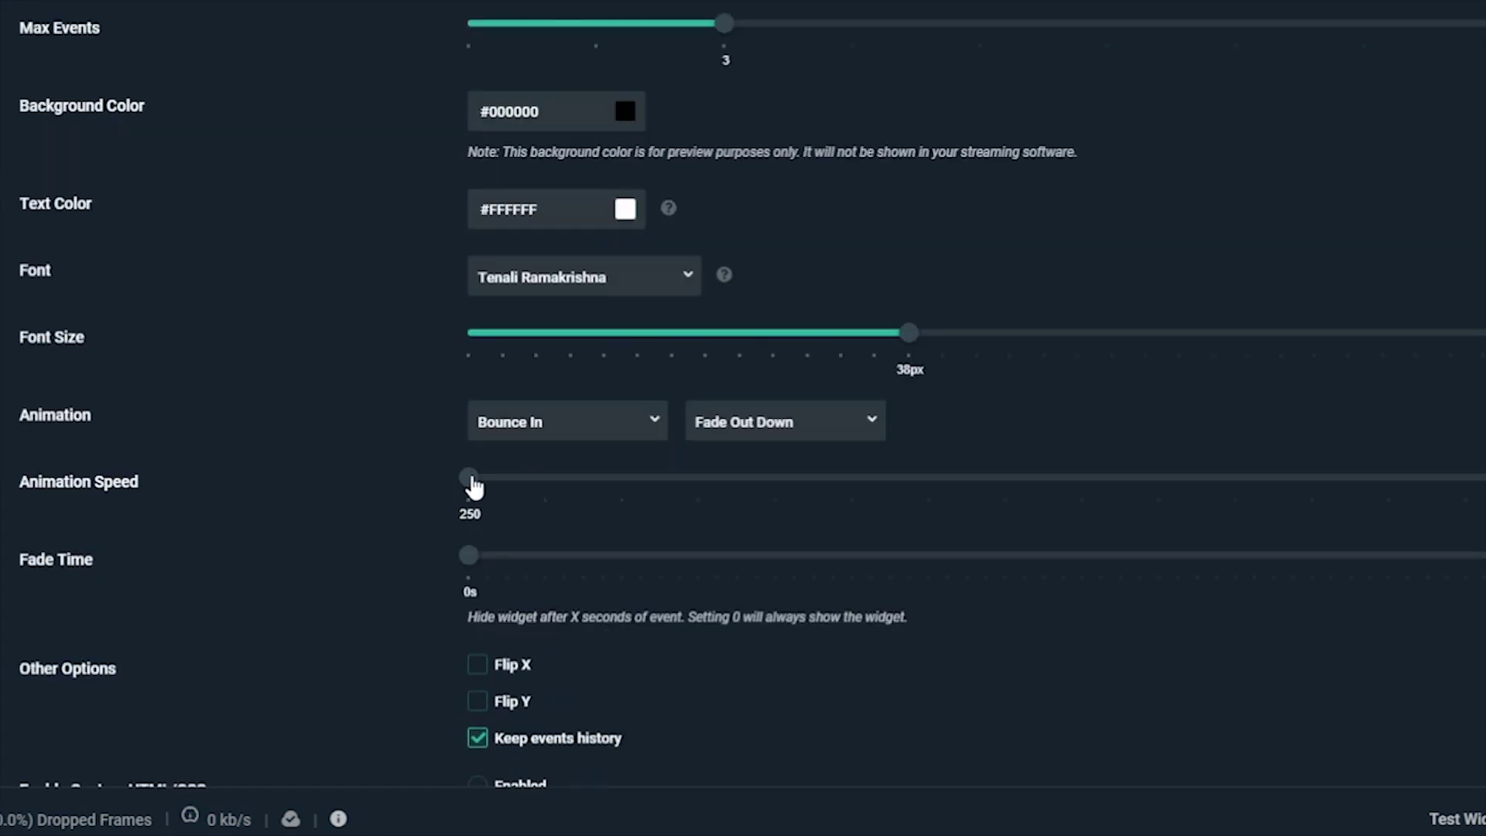
drag(474, 486, 547, 481)
scroll(1134, 308, up, 10)
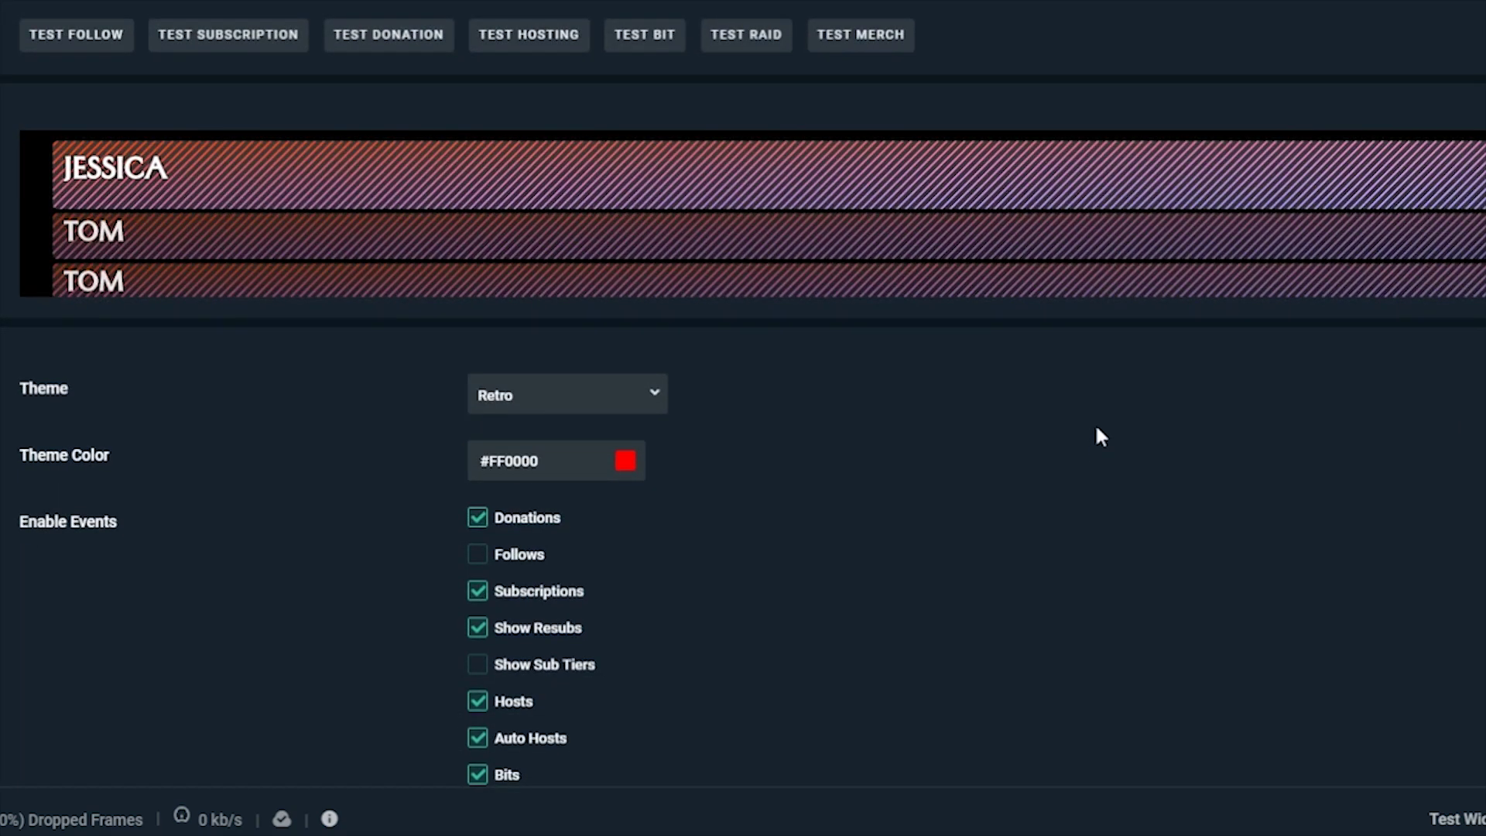
scroll(1097, 434, down, 10)
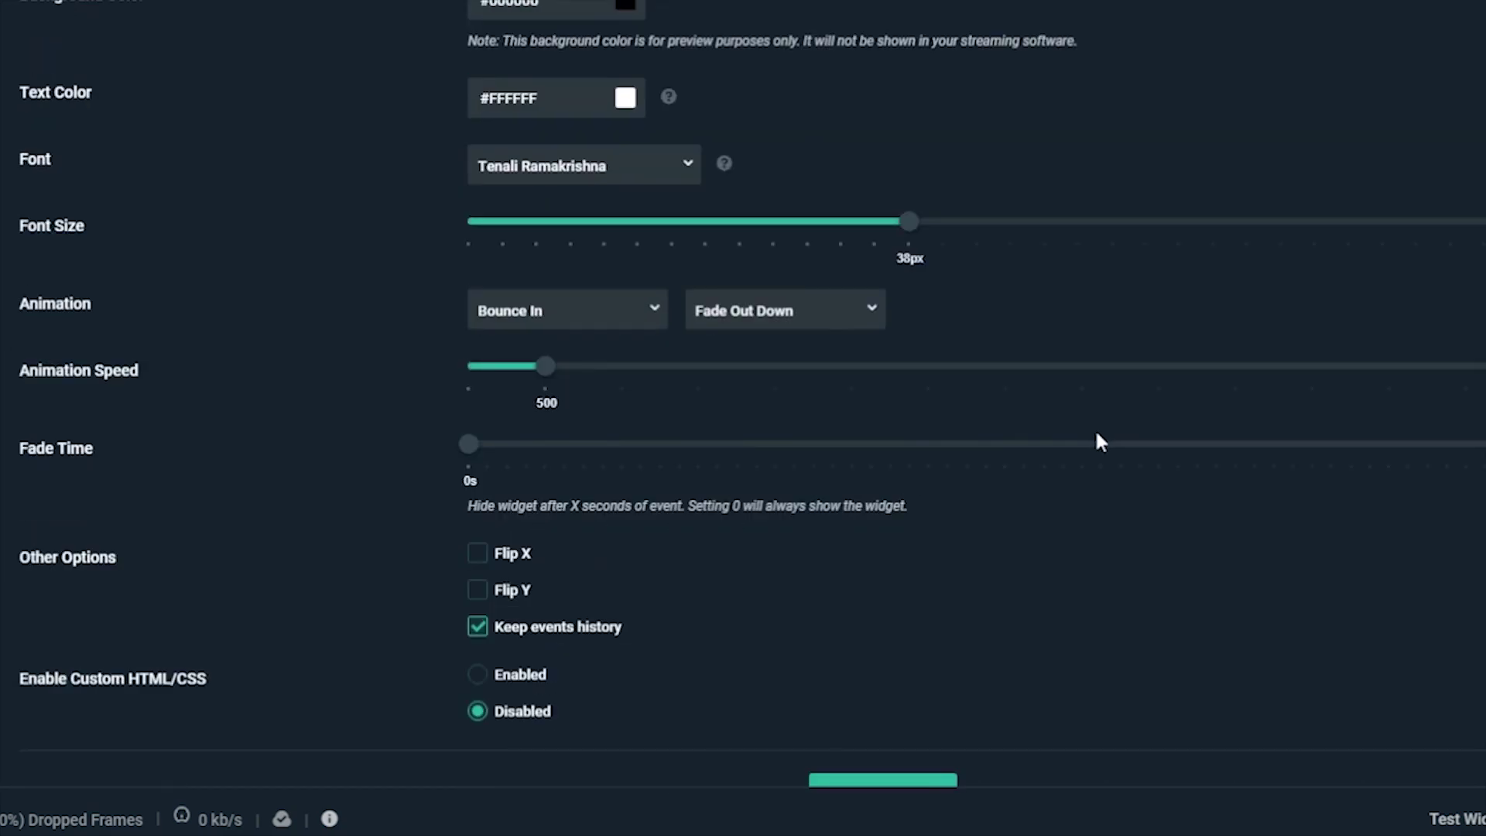
scroll(1094, 434, down, 1)
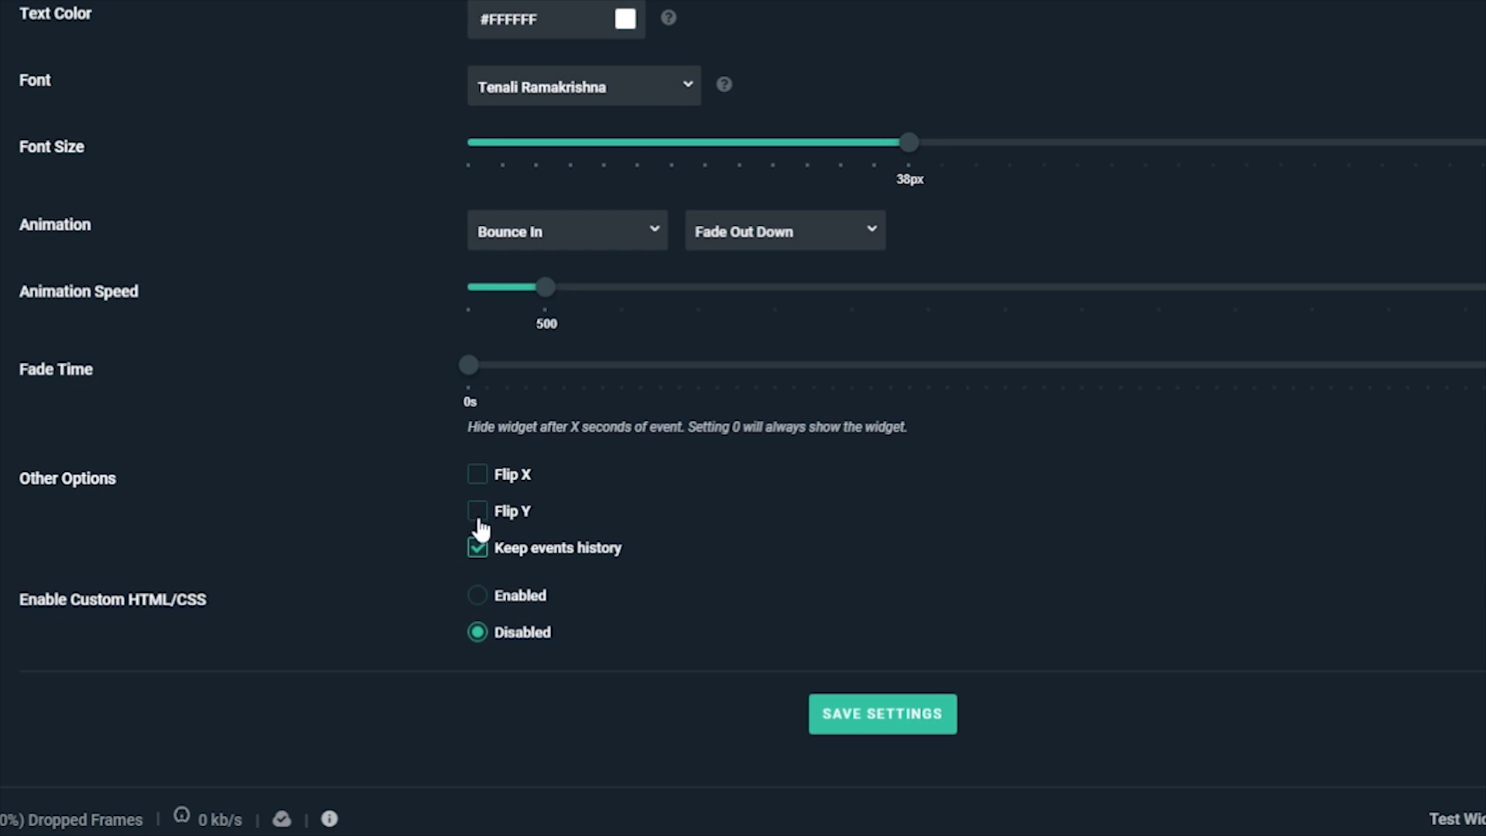
- Enable custom HTML/CSS and delete the empty last line of the HTML template
scroll(1013, 499, up, 14)
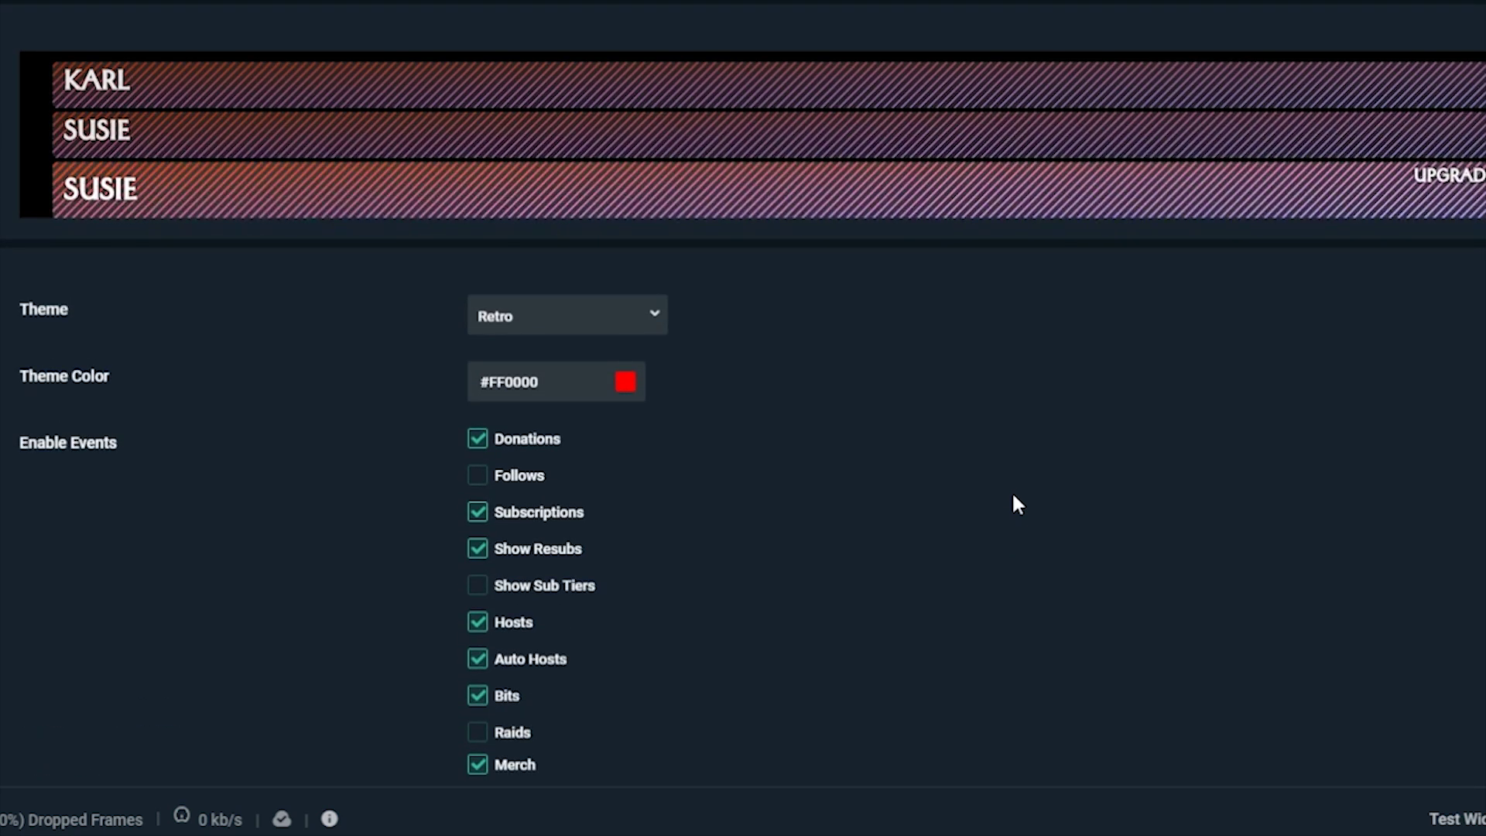
scroll(1014, 496, down, 14)
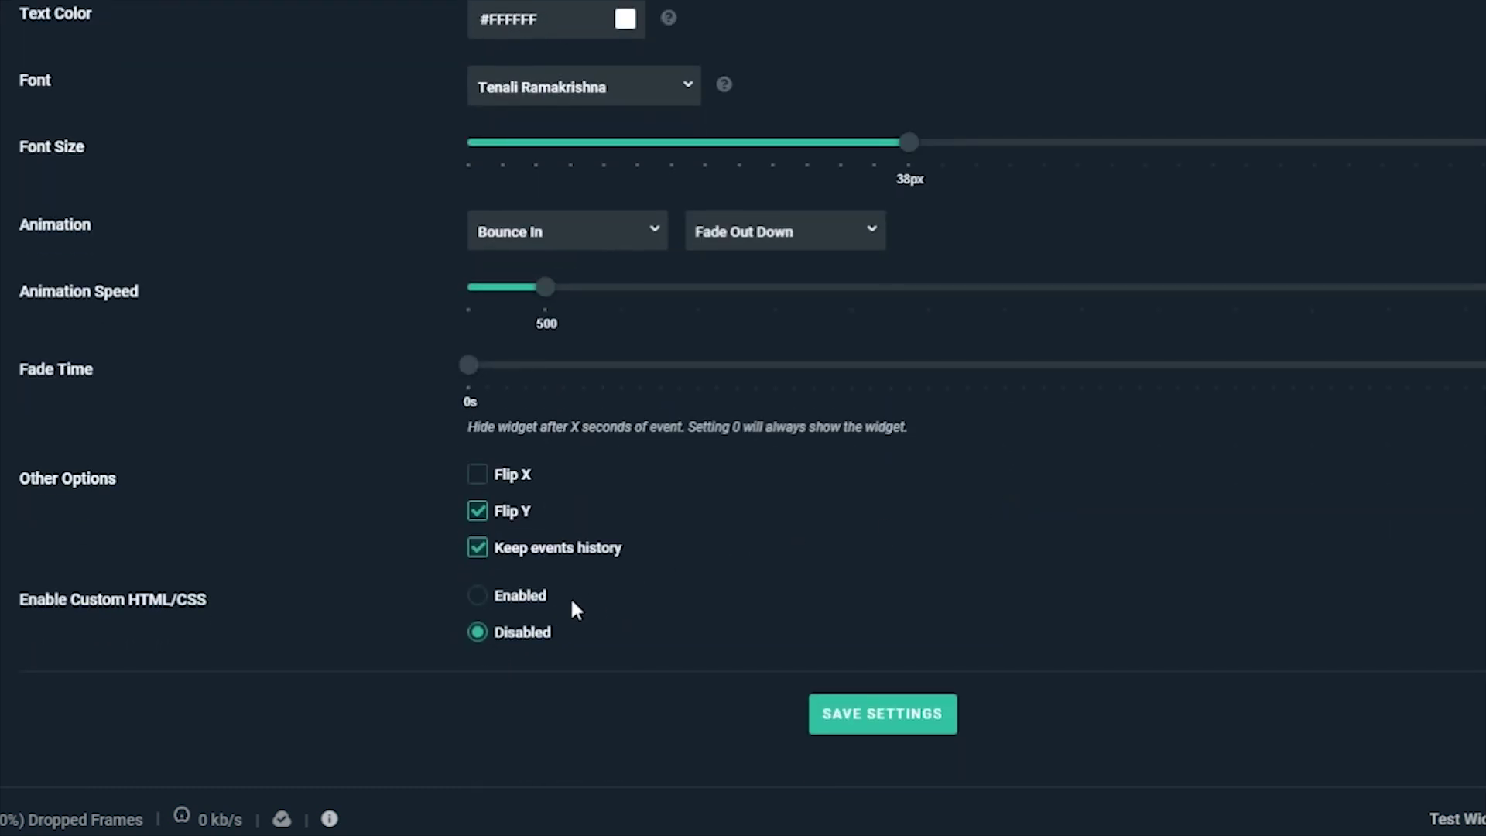
click(478, 595)
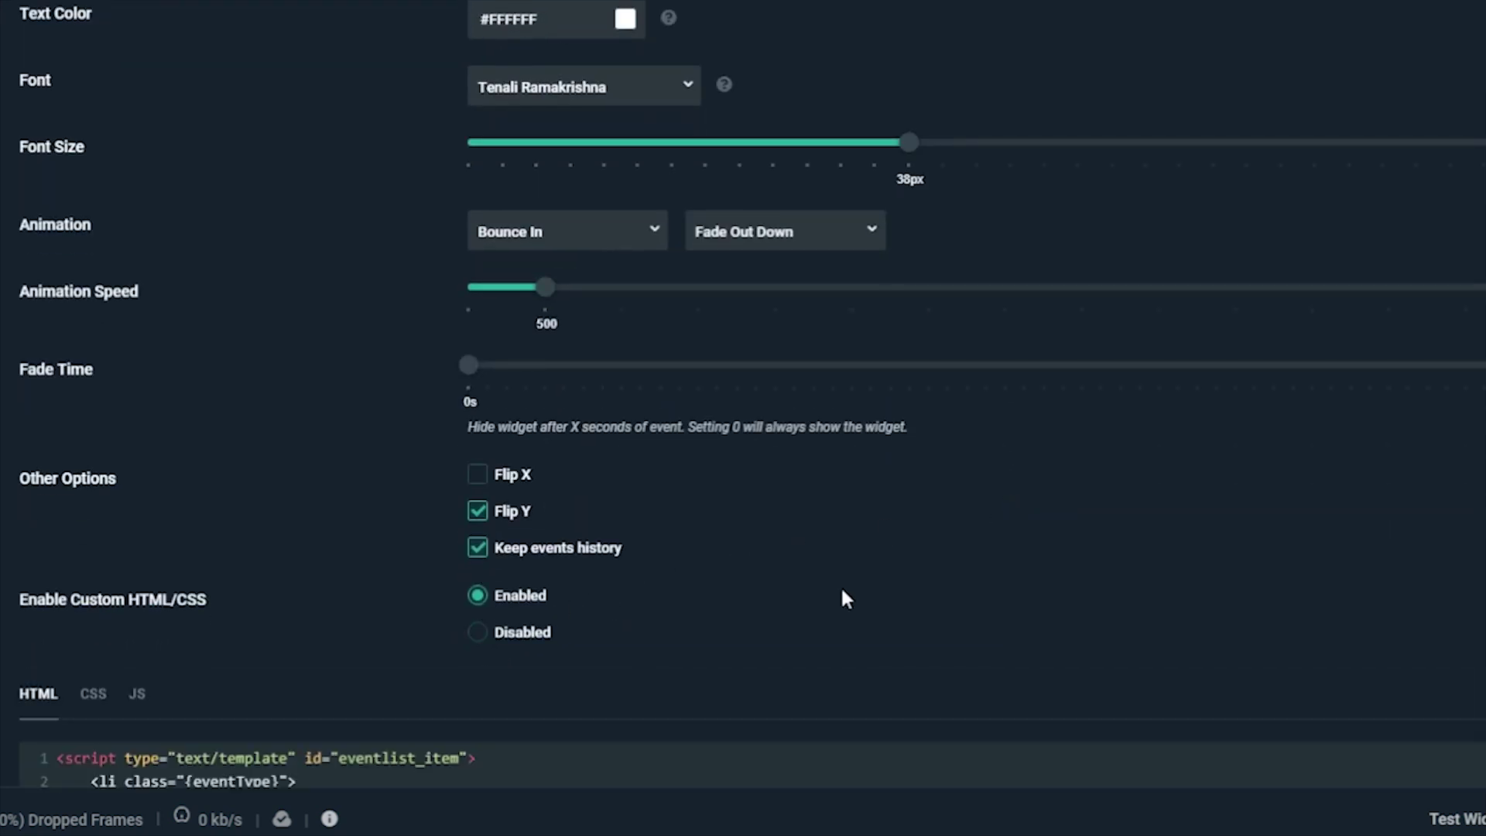
scroll(842, 592, down, 6)
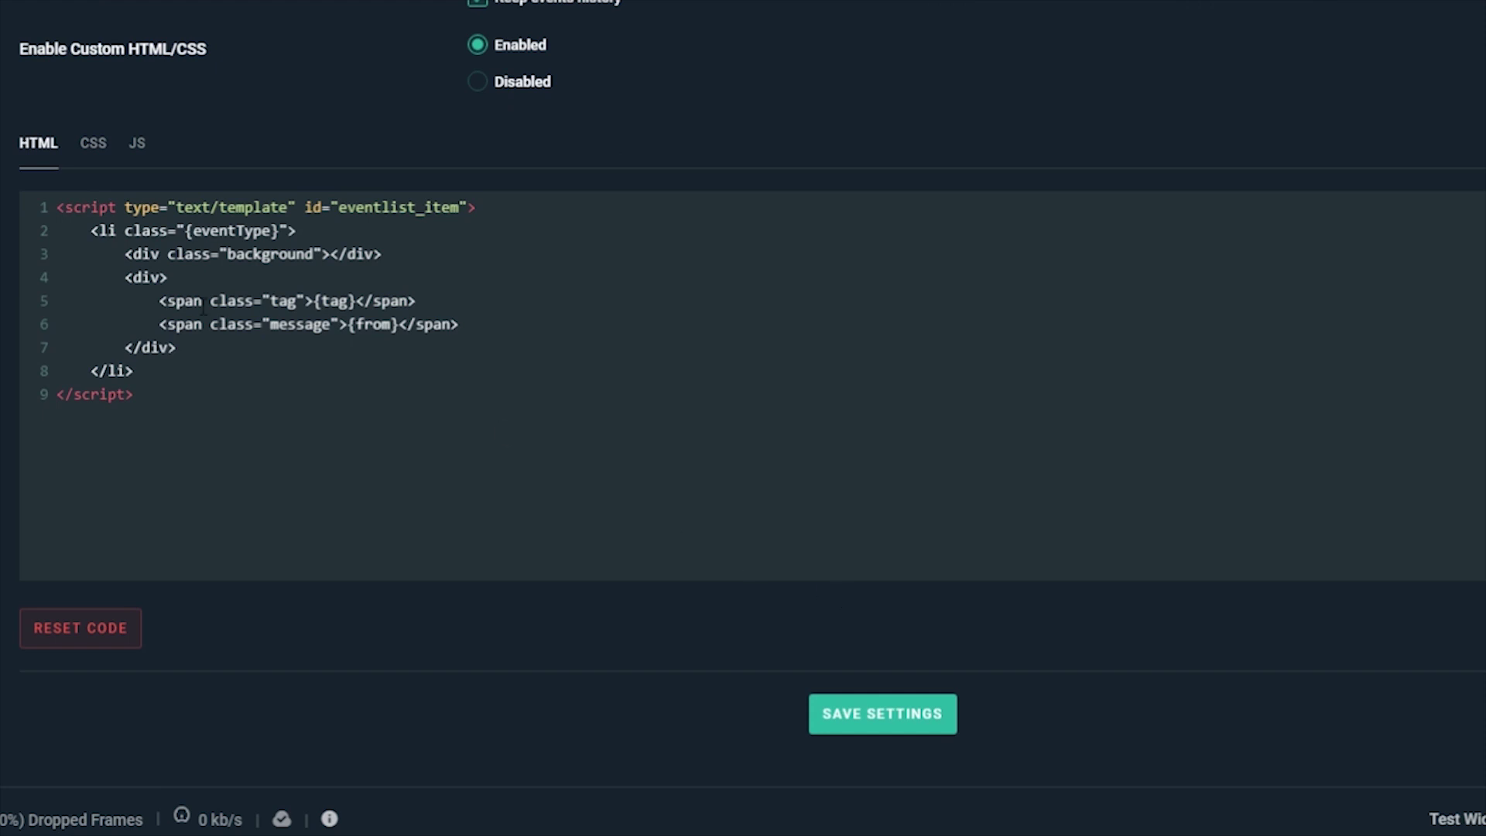
key(BackSpace)
- Save the widget settings and add a new Event List widget source, clearing its default name
click(890, 723)
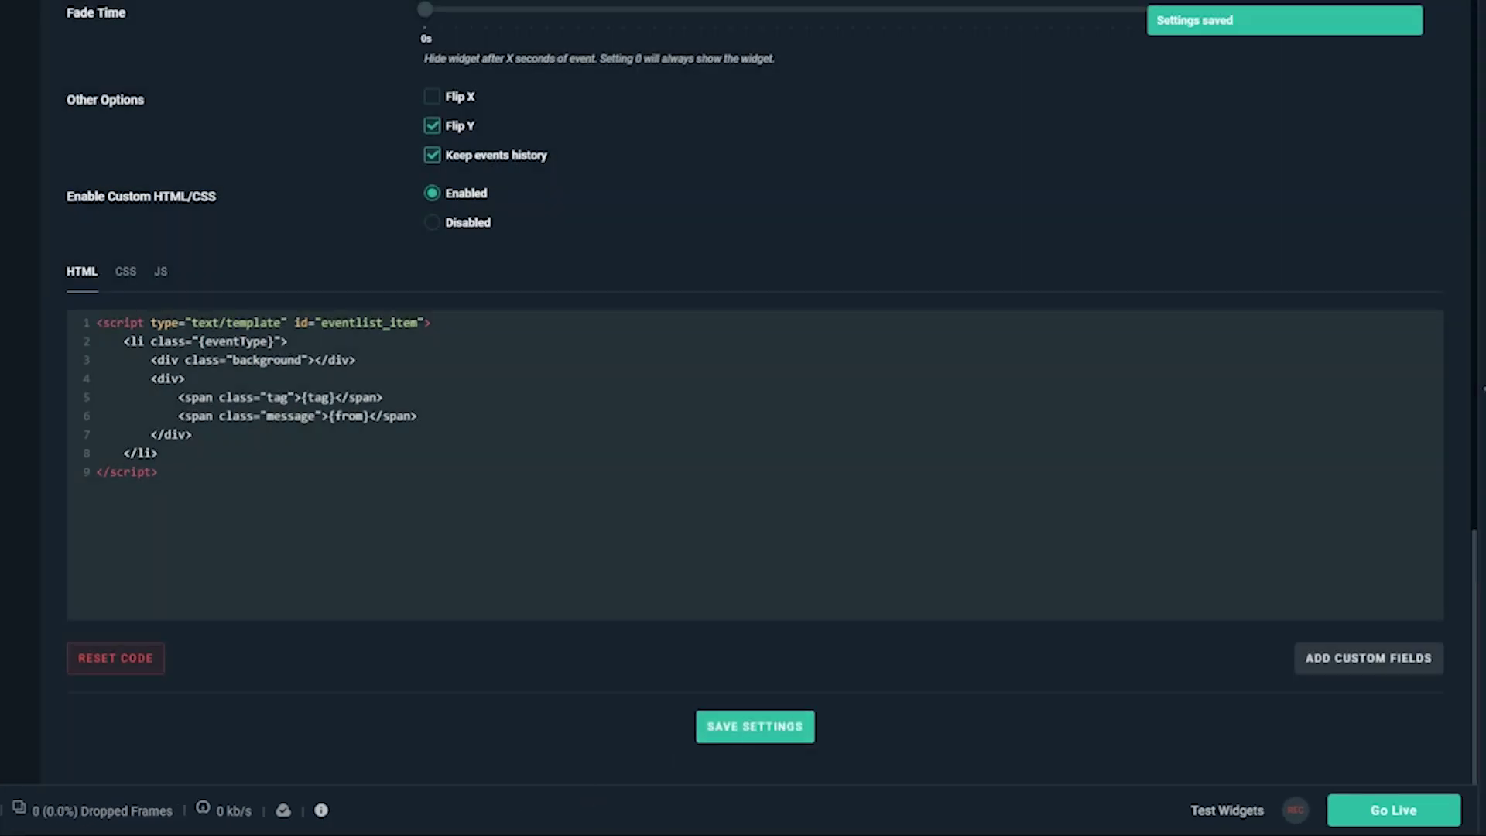
mouse_move(468, 832)
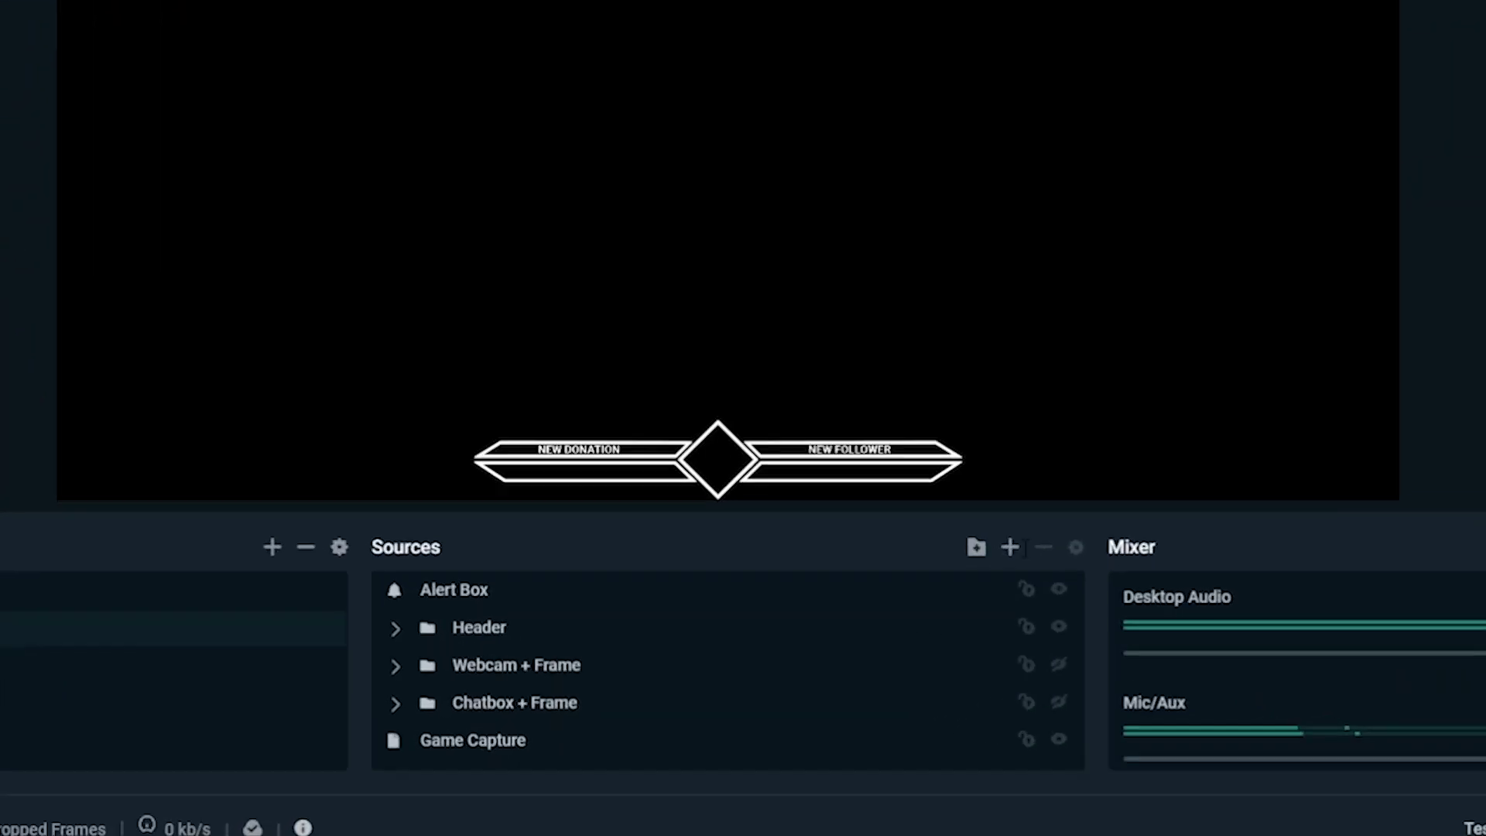
click(1008, 547)
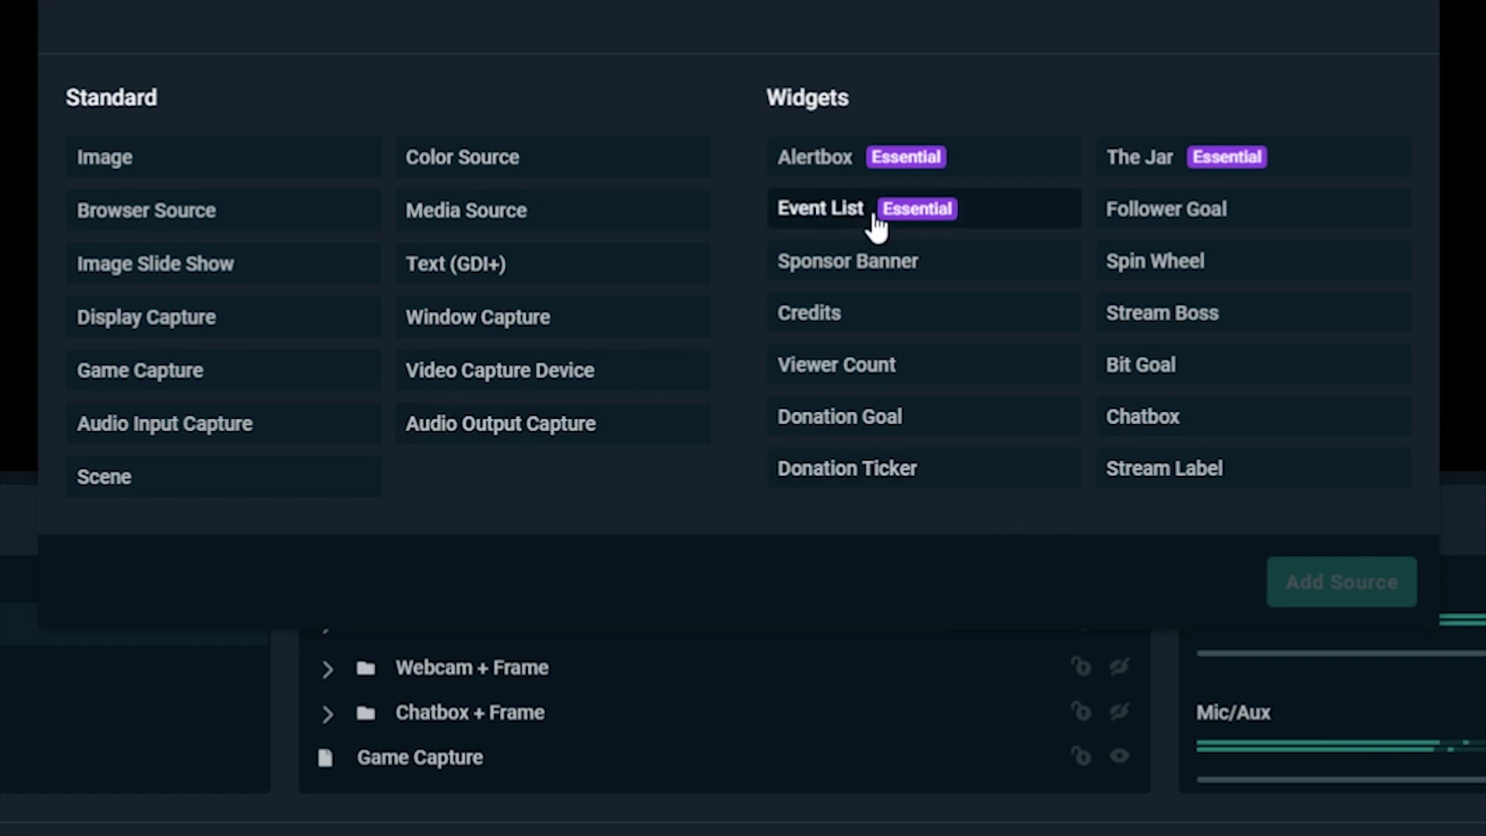
click(876, 225)
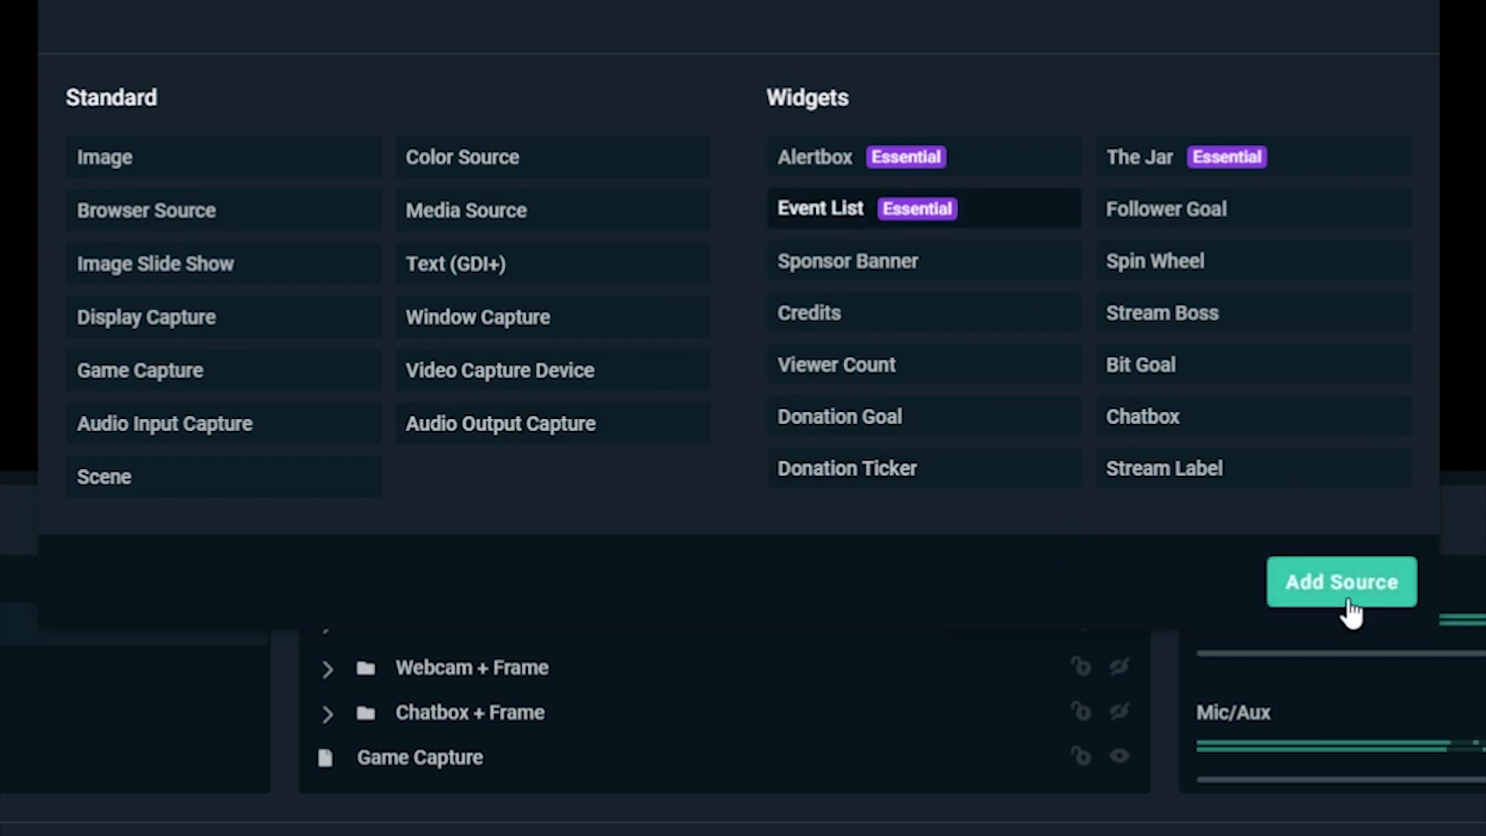
click(1350, 588)
key(BackSpace)
key(BackSpace)
key(BackSpace)
key(BackSpace)
key(BackSpace)
key(BackSpace)
key(BackSpace)
key(BackSpace)
key(BackSpace)
key(BackSpace)
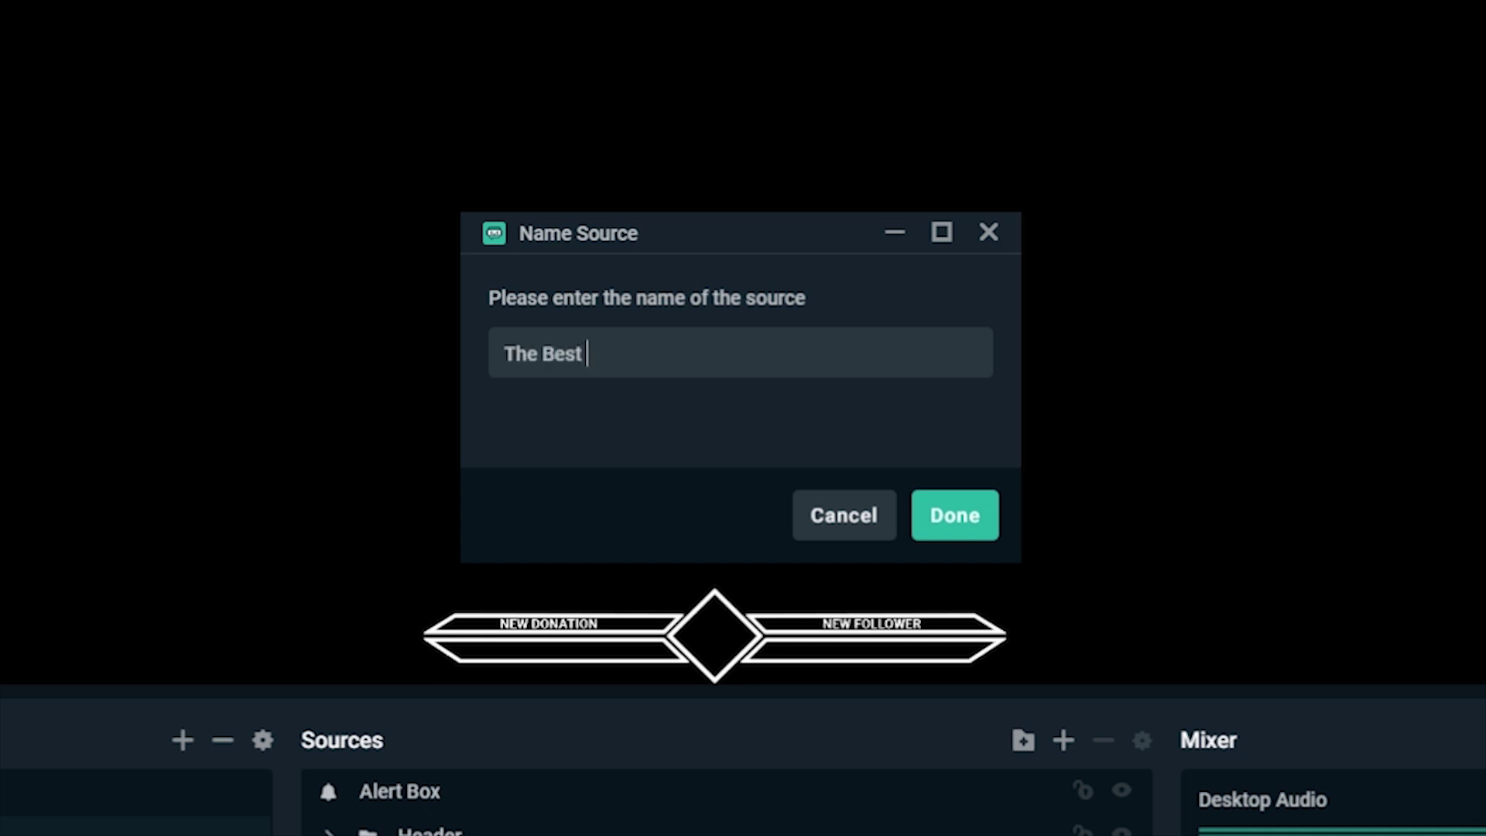
- Name the new source 'The Best Event List' and open its properties
text(The Best Event List)
click(954, 515)
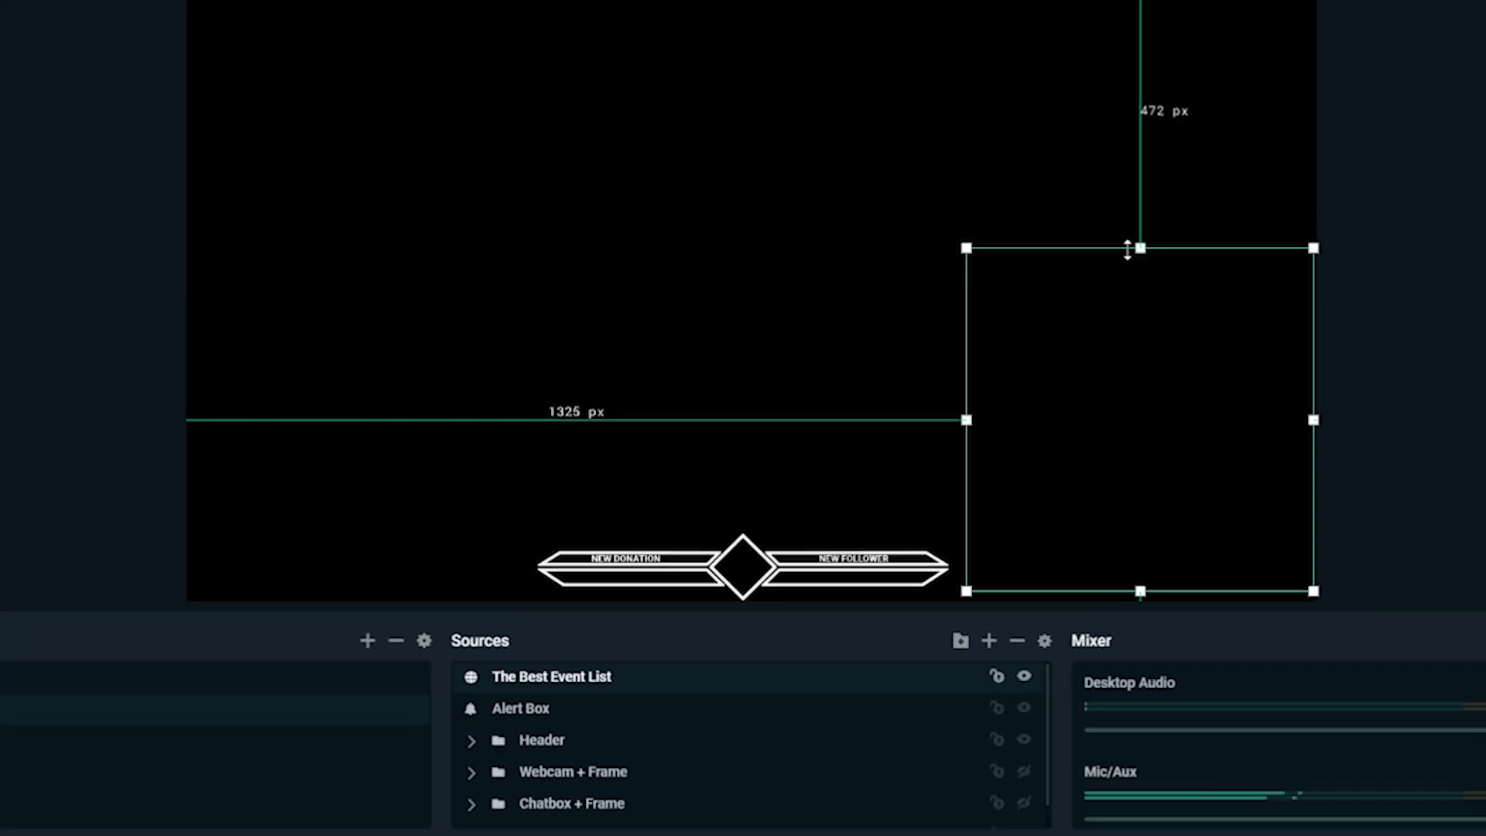
right_click(582, 683)
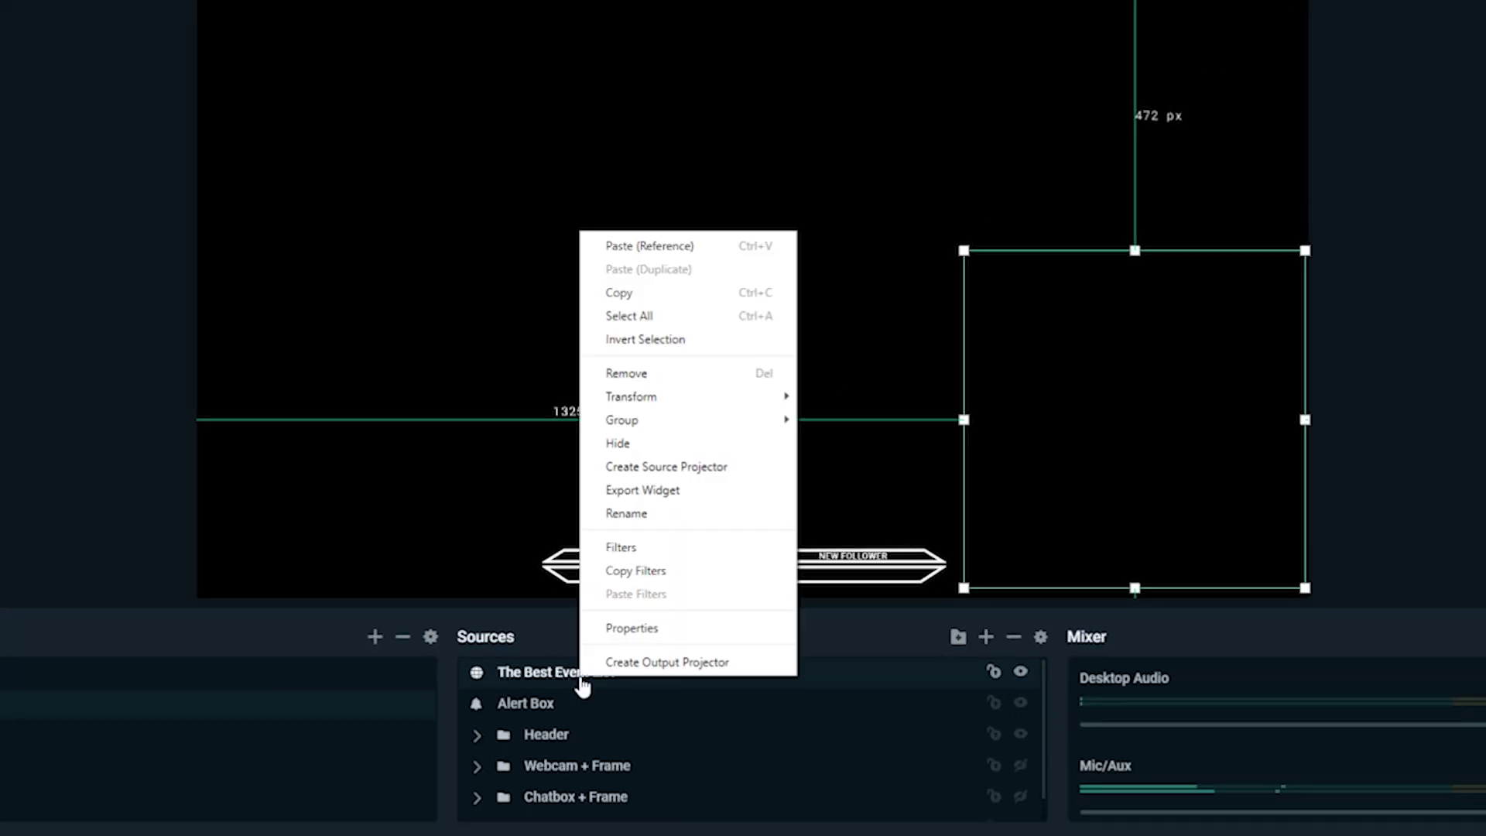
click(652, 628)
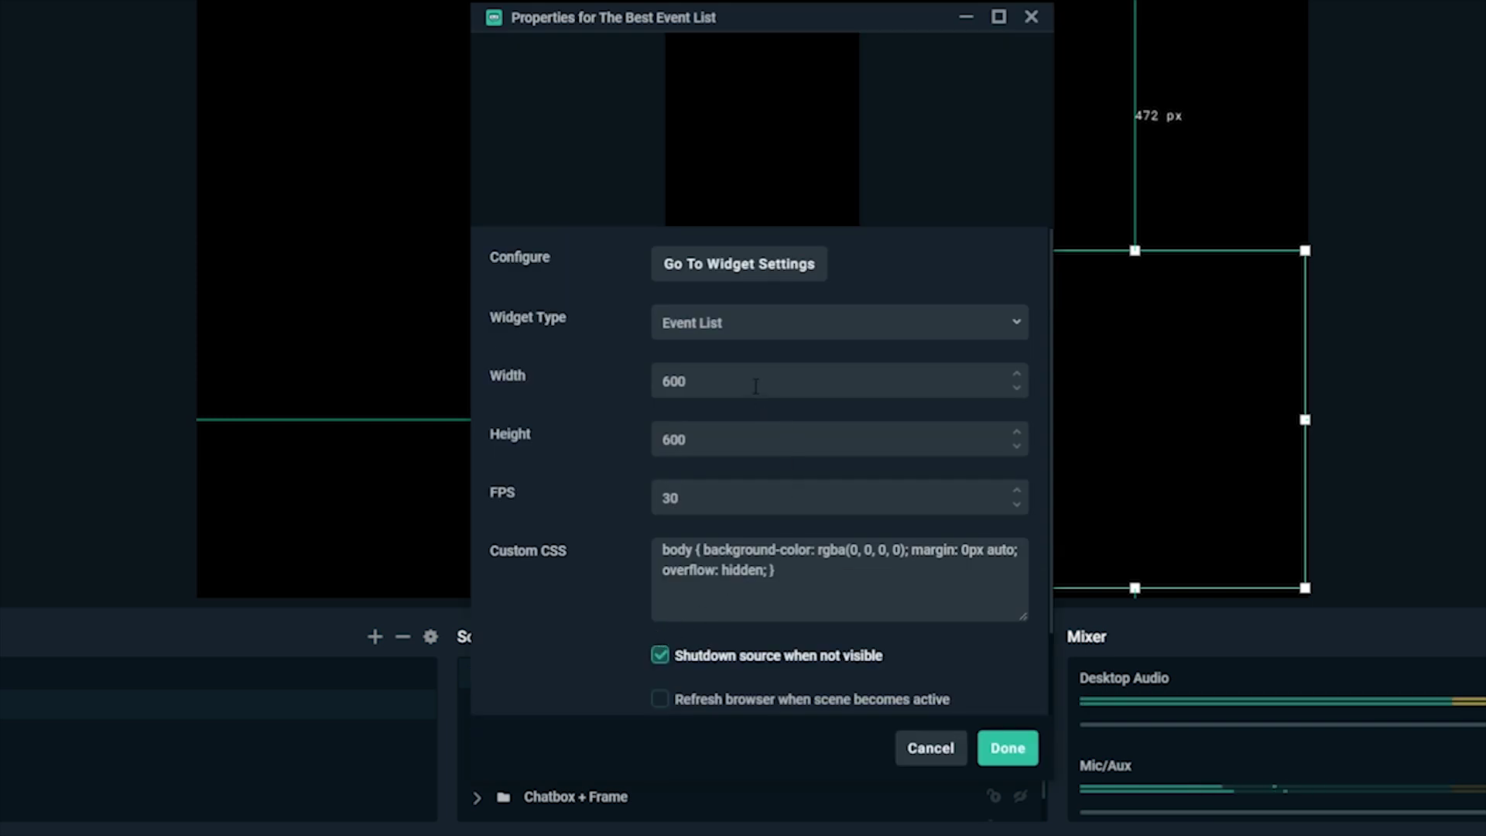
- Size the source to 600×300 and move it lower on the canvas
drag(755, 387, 646, 387)
text(300)
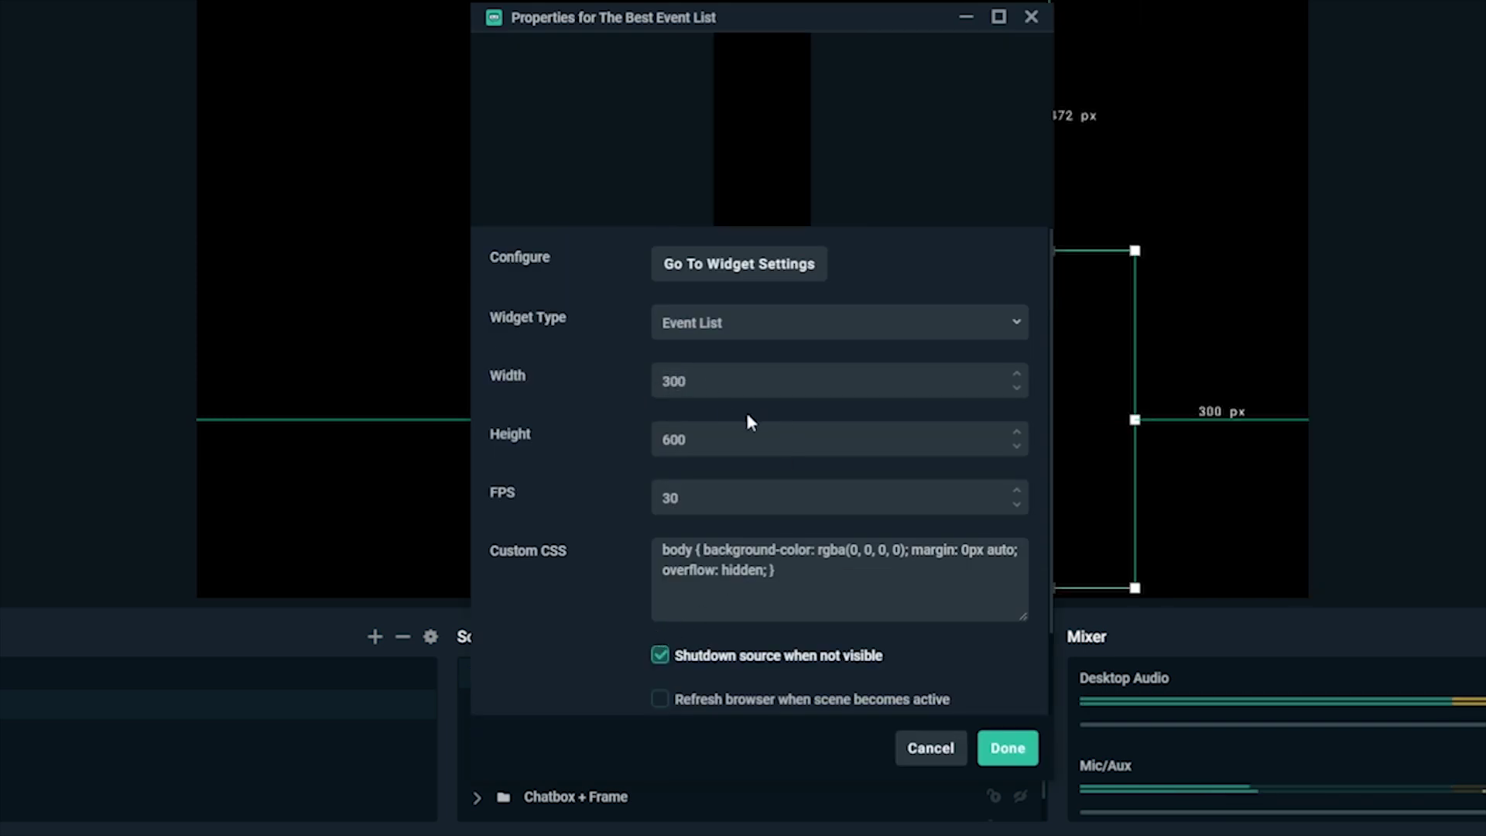
drag(739, 383, 629, 367)
text(600)
drag(739, 445, 639, 439)
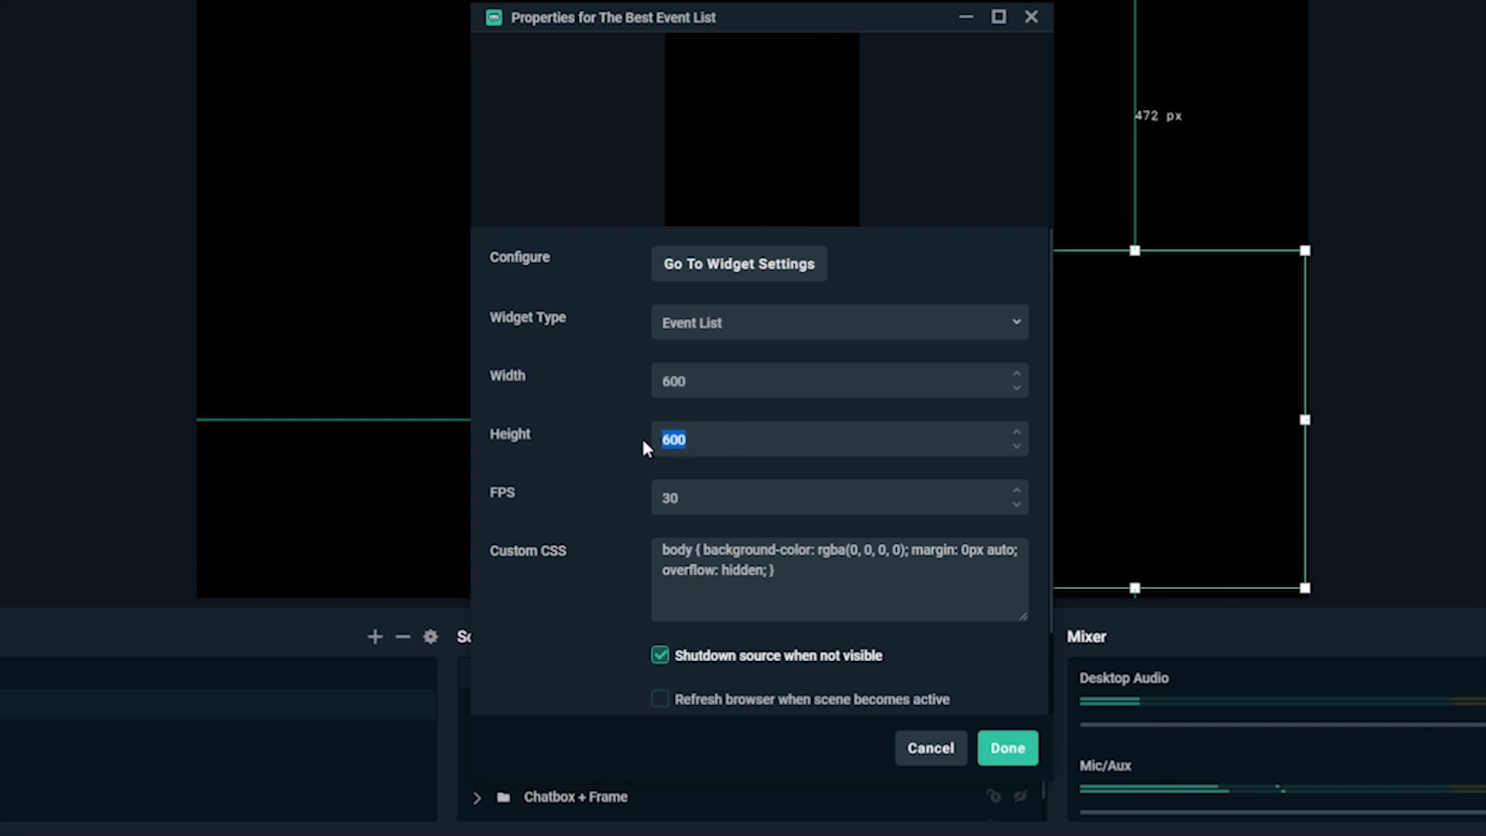
text(300)
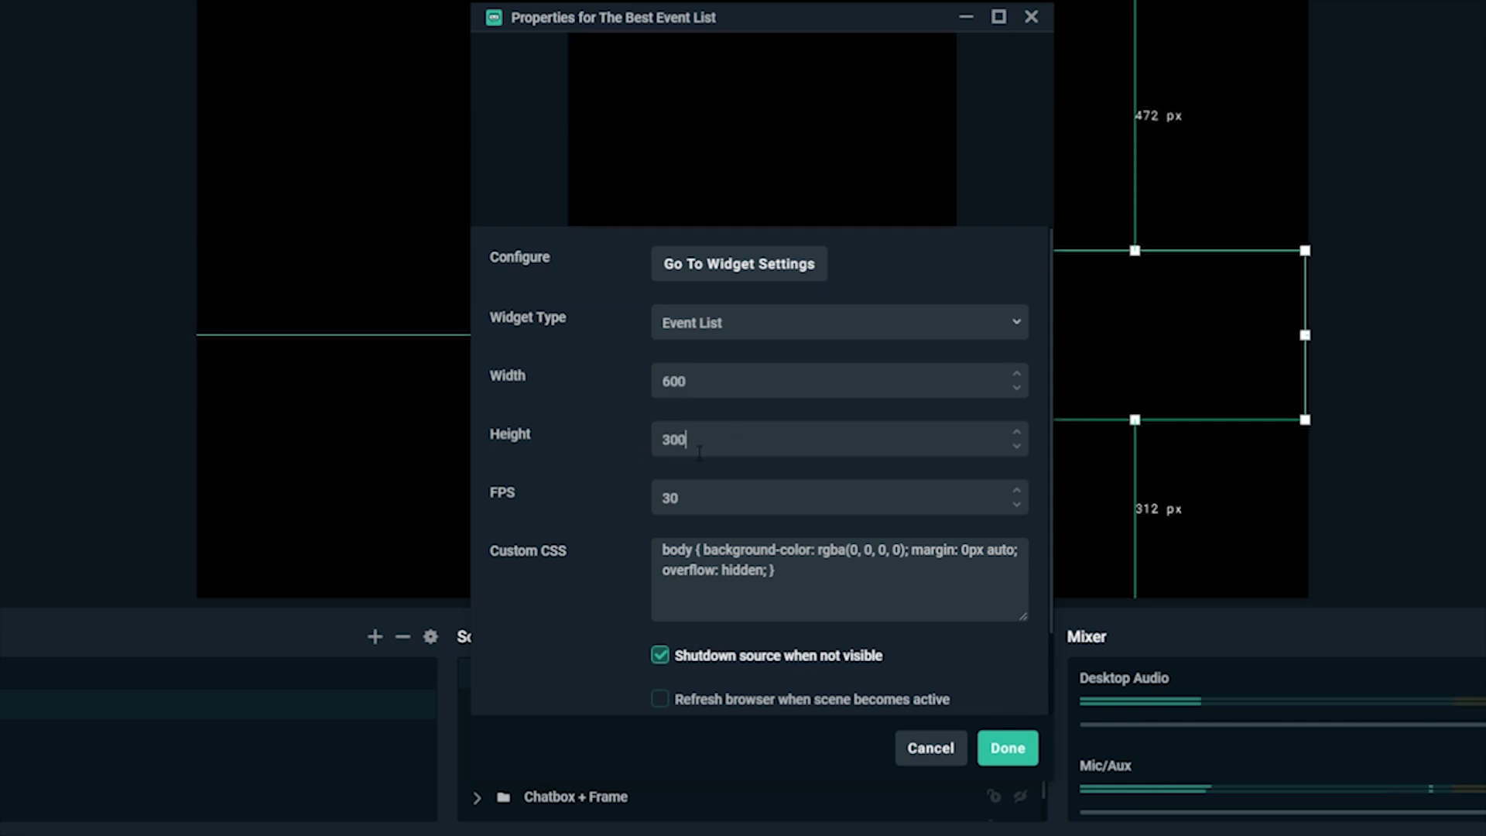
click(1008, 749)
drag(1128, 384, 1137, 556)
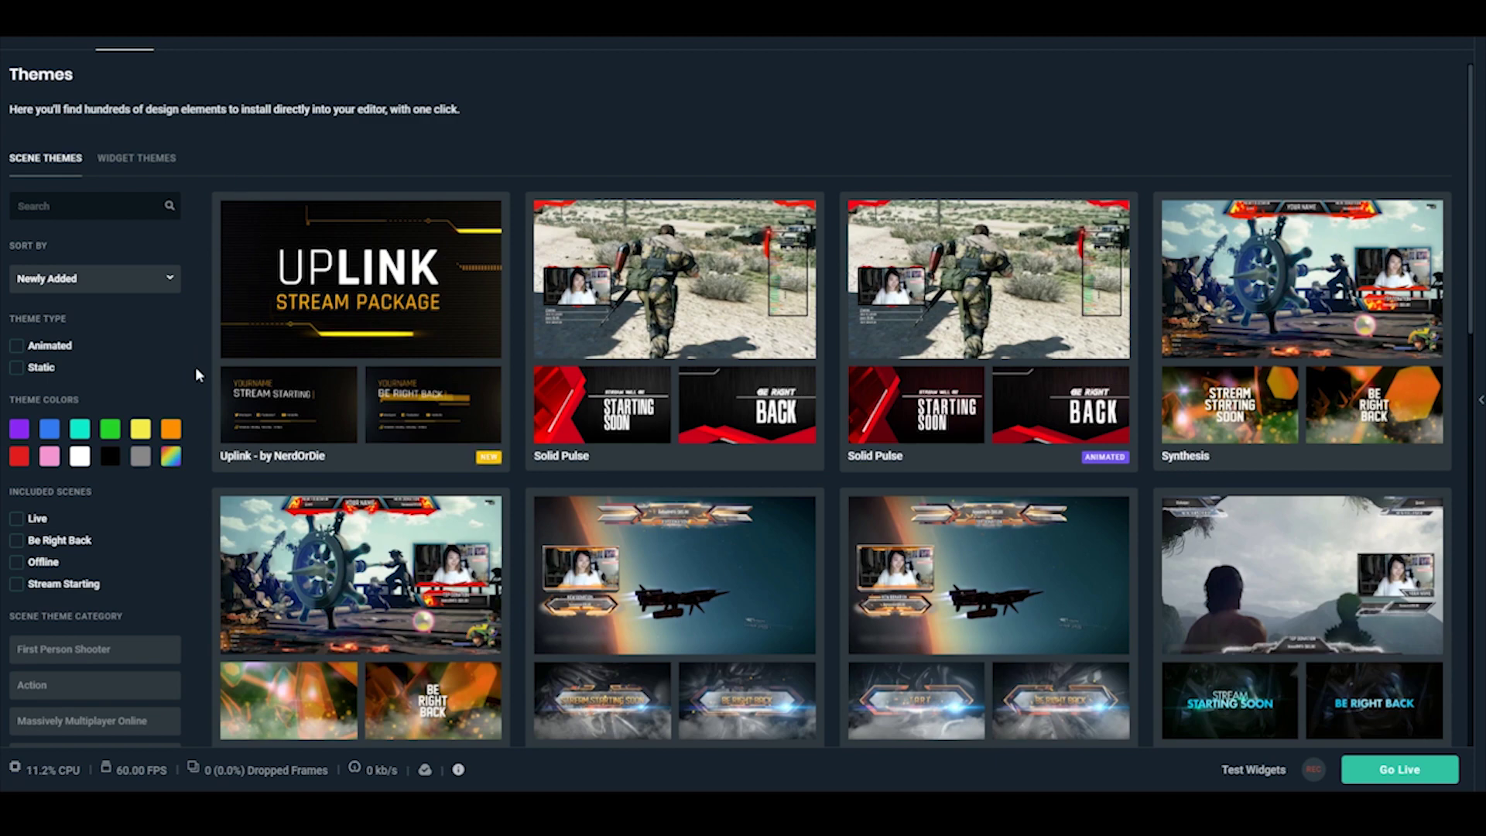
- Filter Widget Themes to Event List themes and open the Neon Stripe theme
scroll(195, 366, down, 1)
scroll(195, 367, up, 1)
click(136, 157)
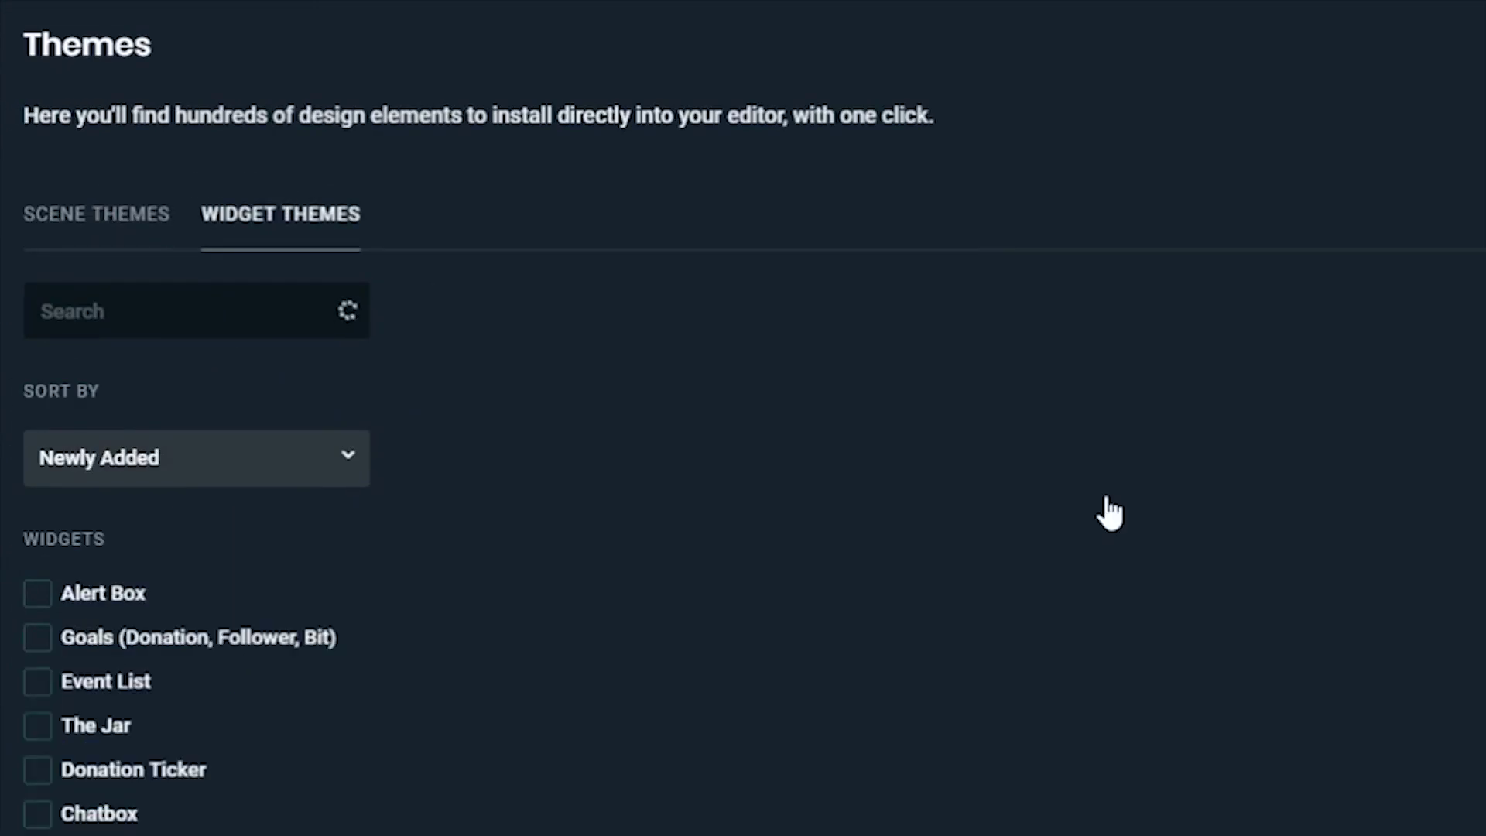
click(37, 592)
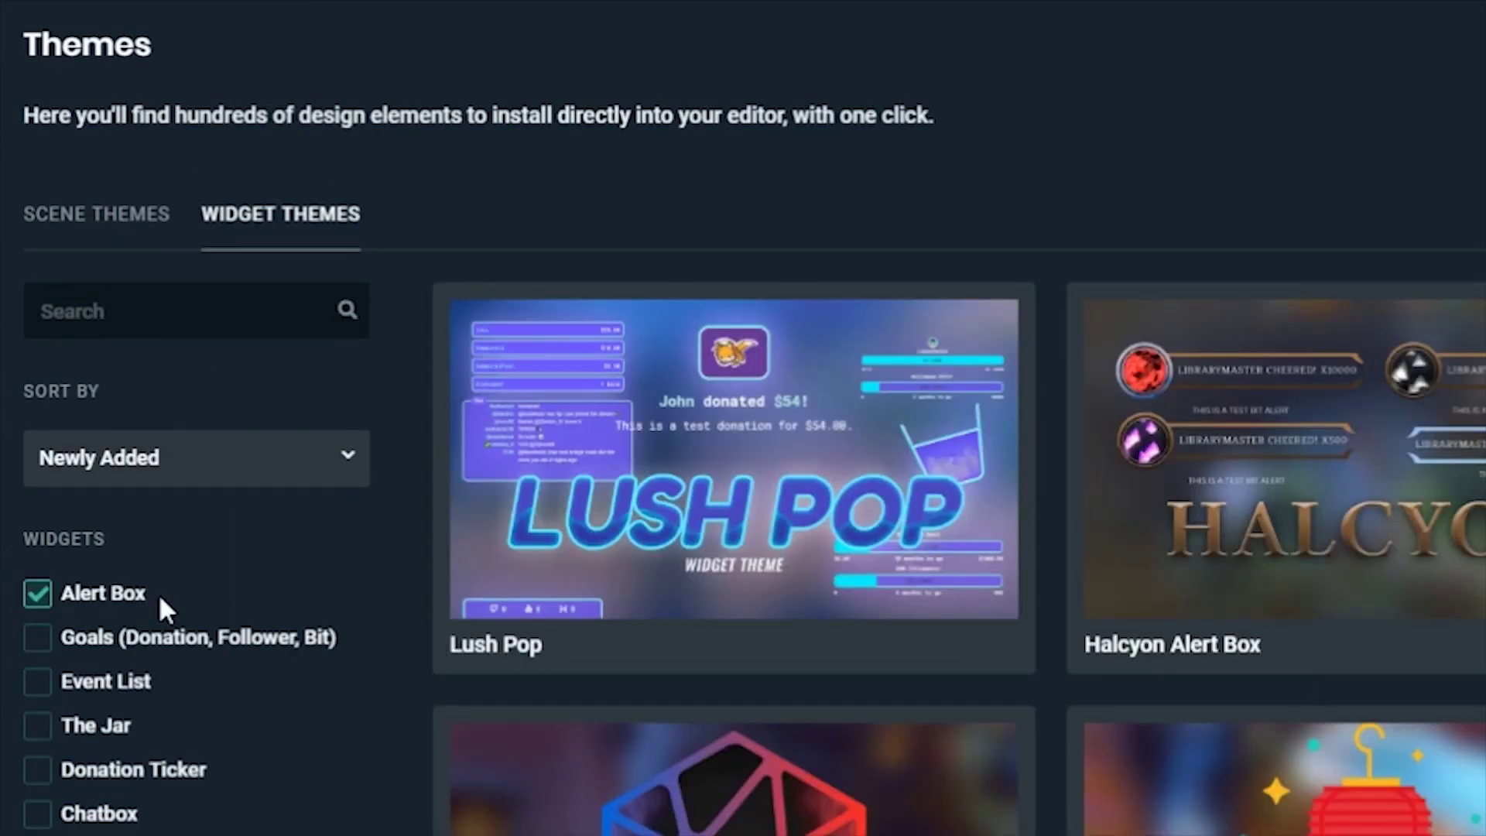
click(39, 596)
click(39, 683)
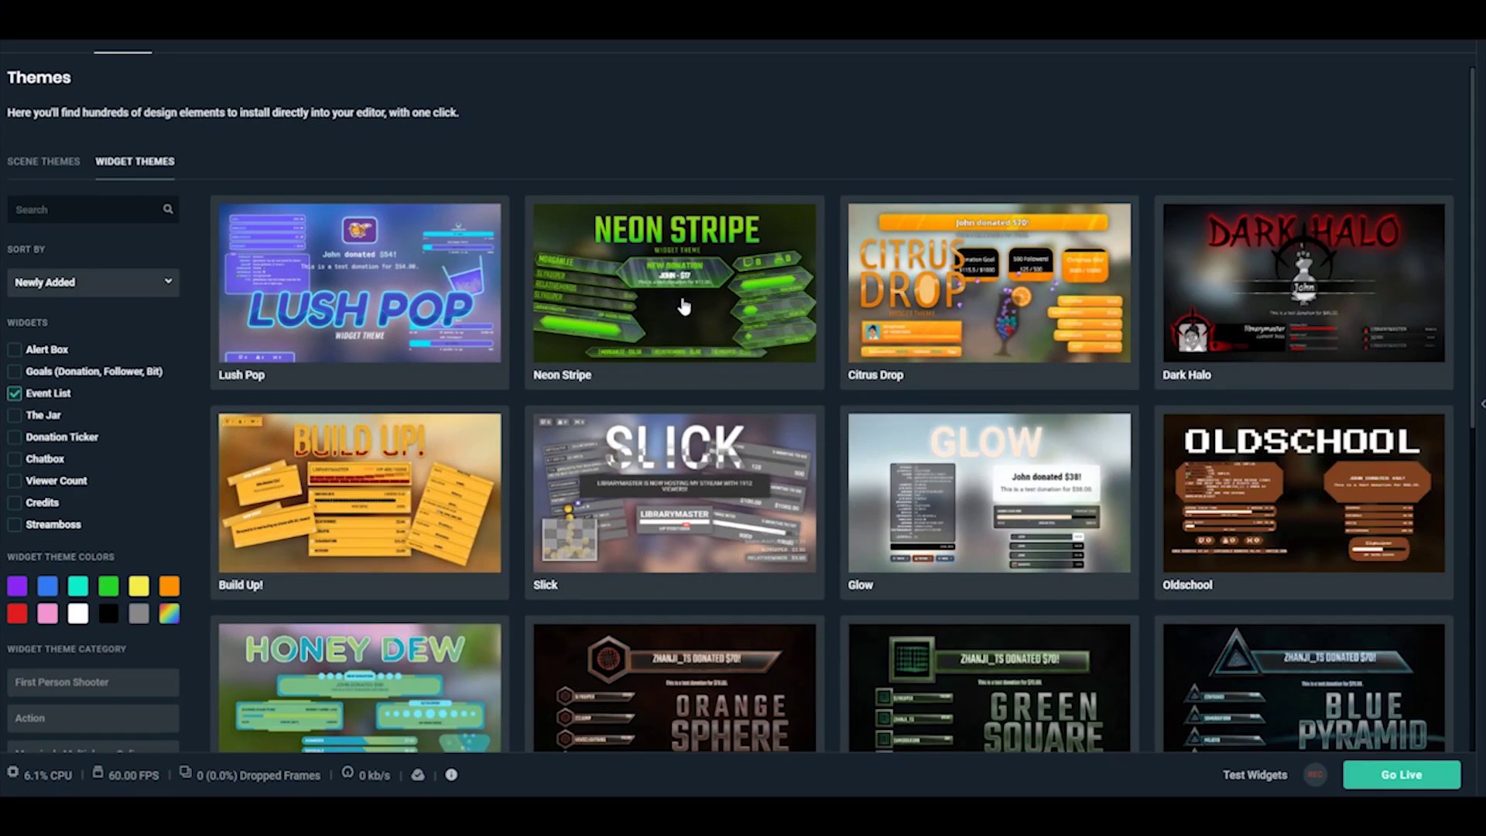
click(683, 307)
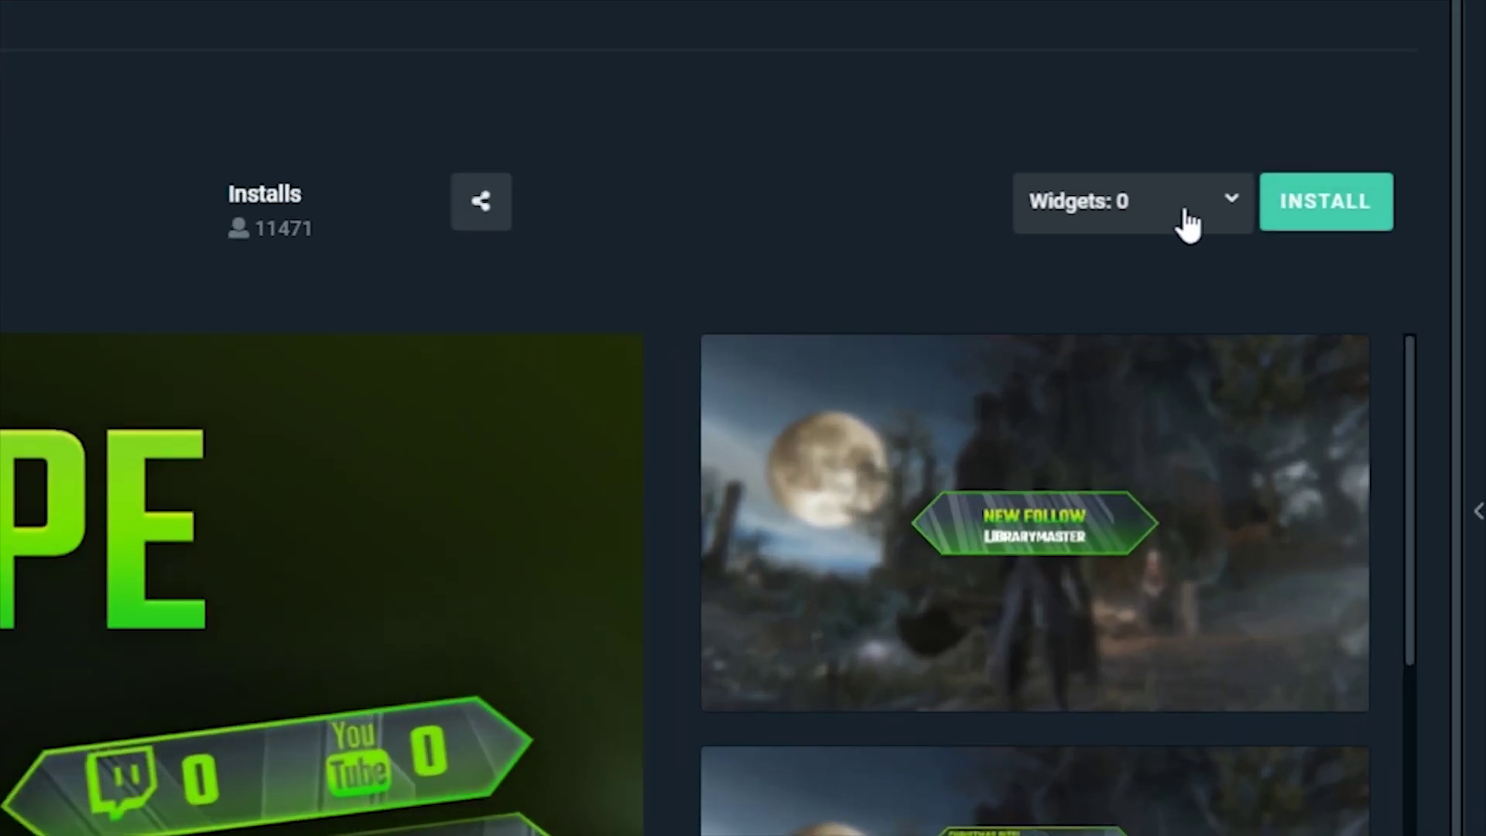
- Install Neon Stripe with only the Event List widget selected
click(1336, 255)
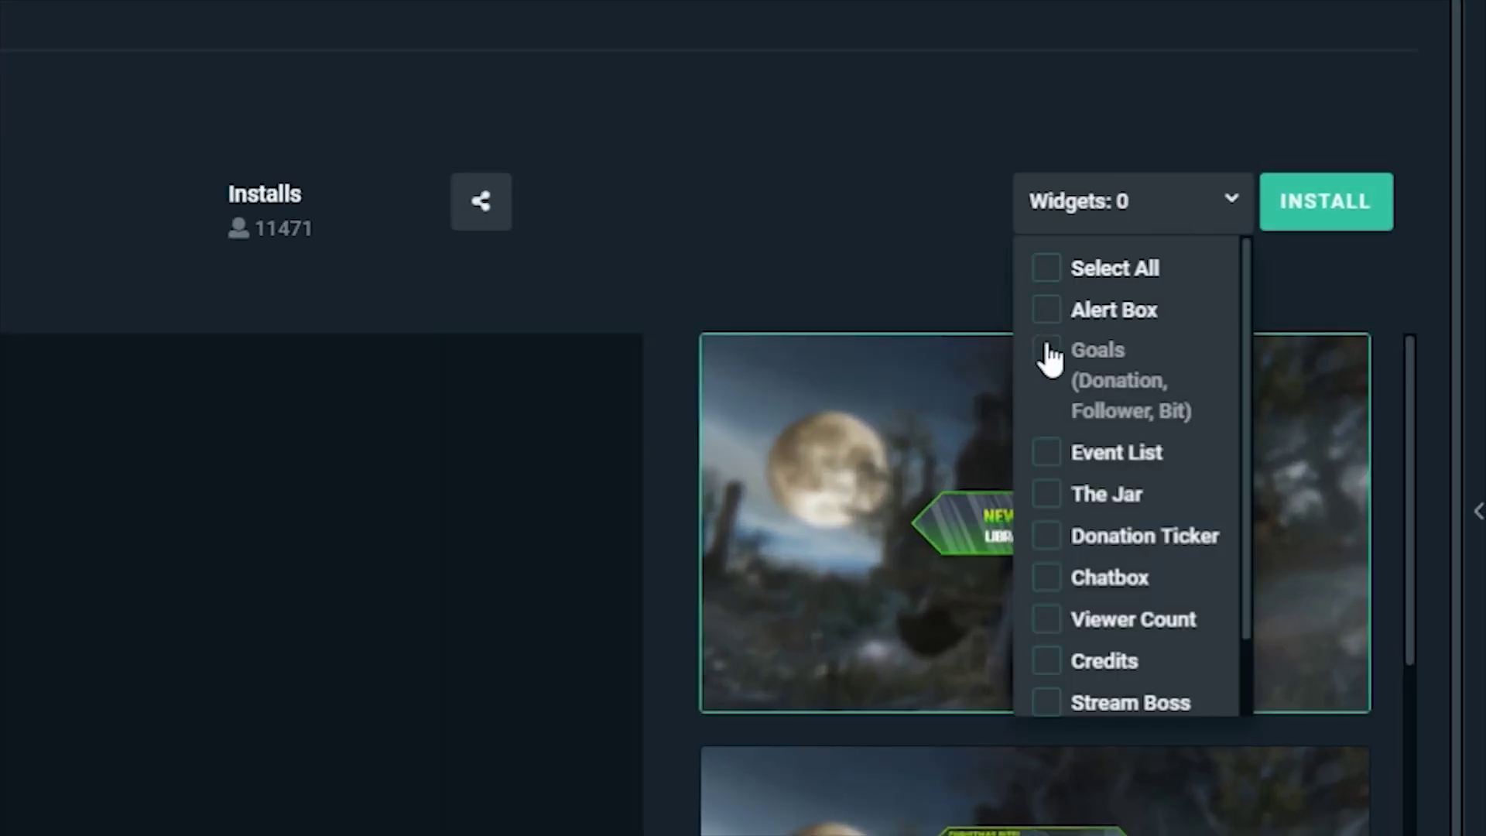
click(1060, 457)
click(1343, 219)
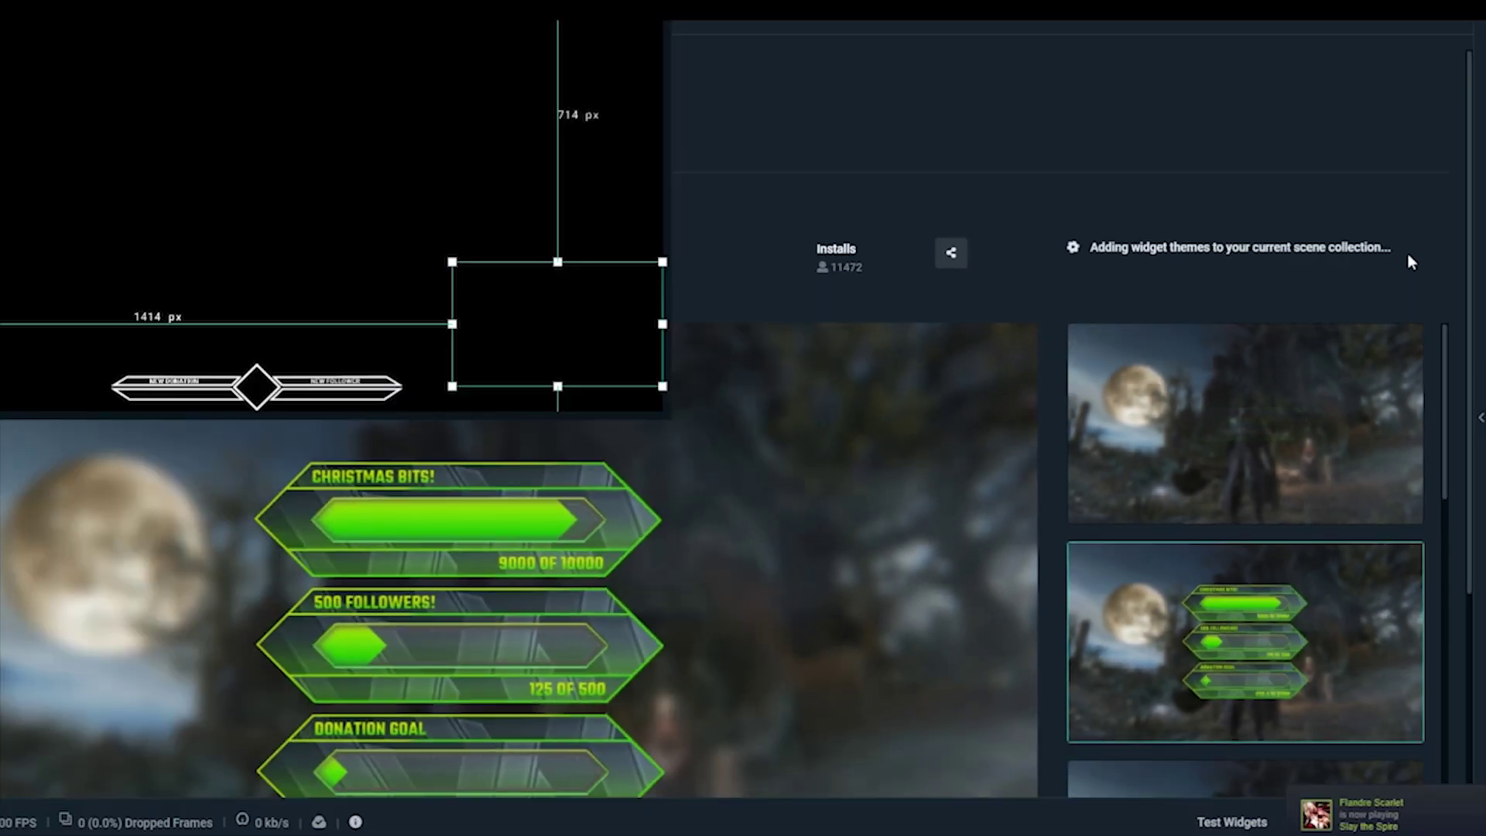